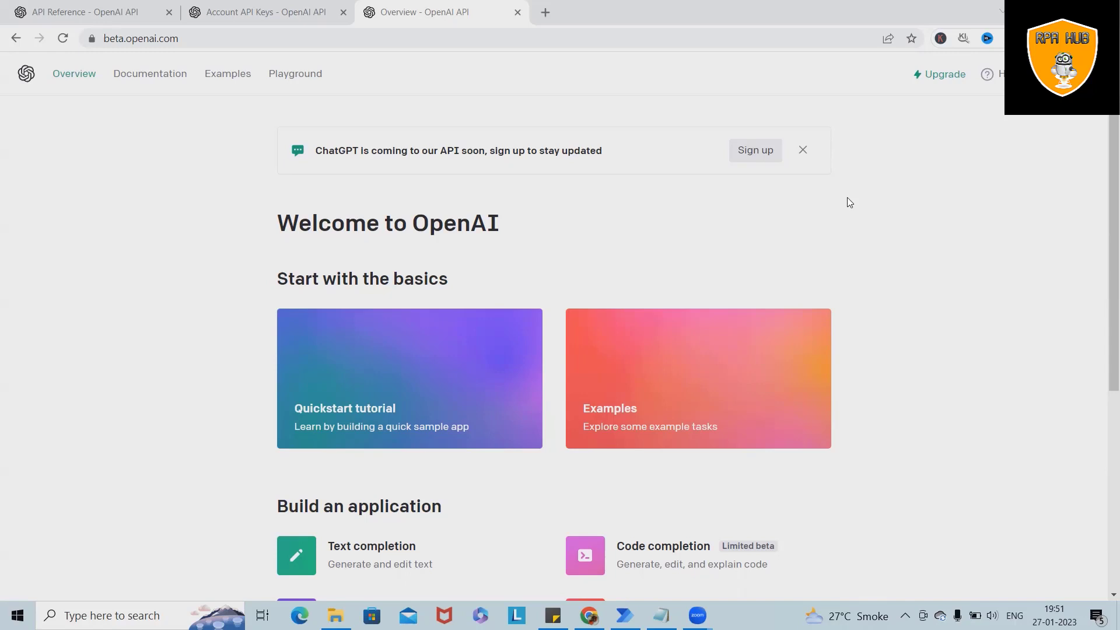
Step: Switch from the OpenAI overview page to the Power Automate Desktop flows list
click(625, 615)
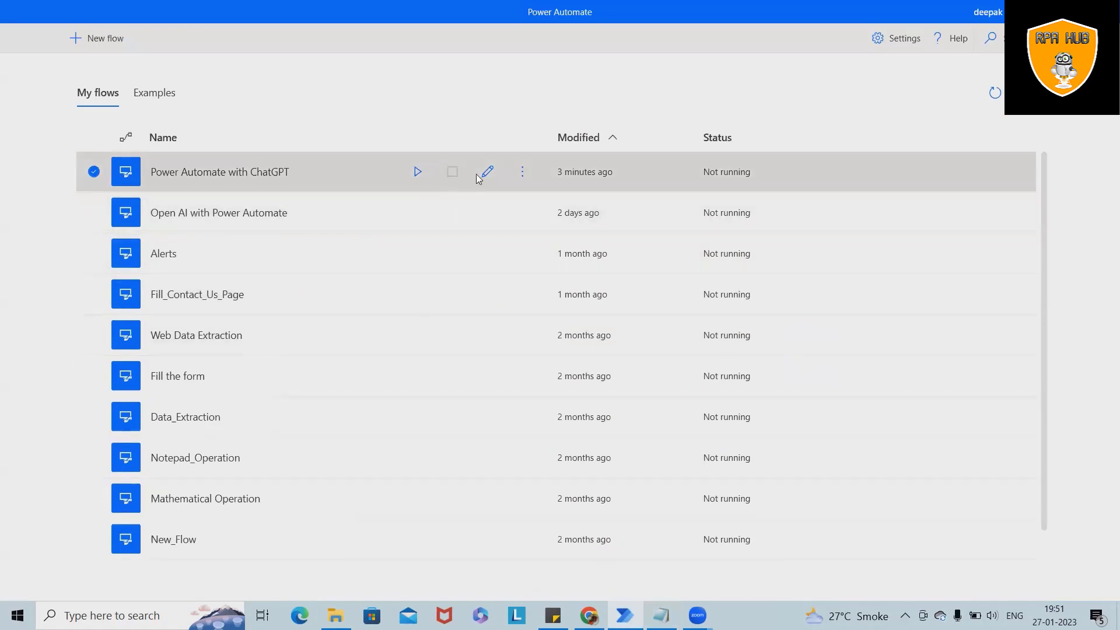
Step: Open the 'Power Automate with ChatGPT' flow and run it with the question 'What is Python'
click(488, 175)
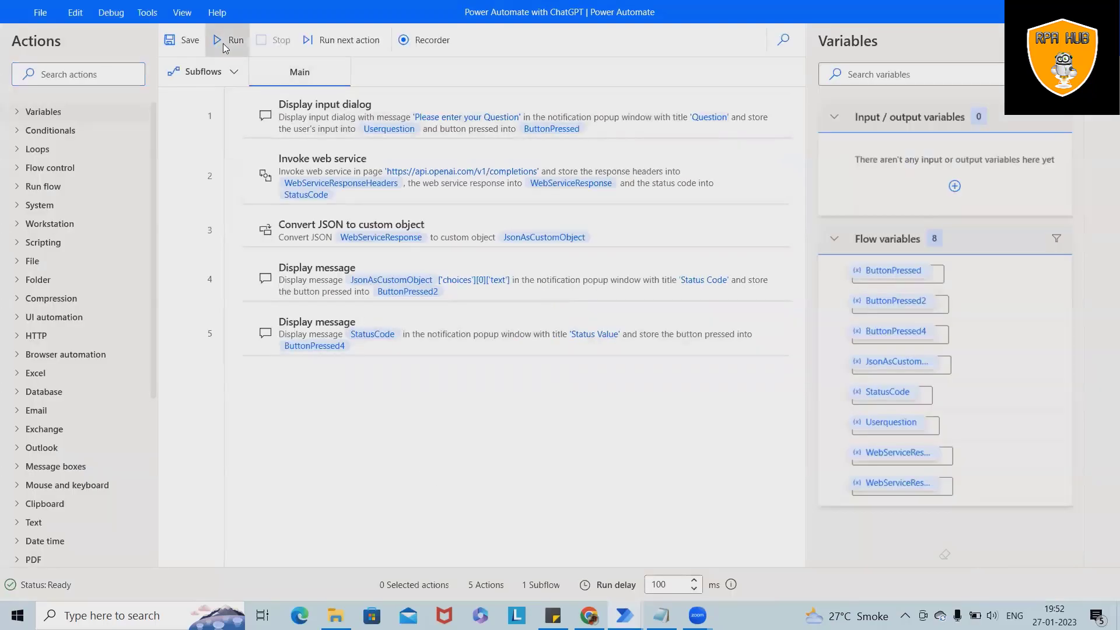
click(228, 40)
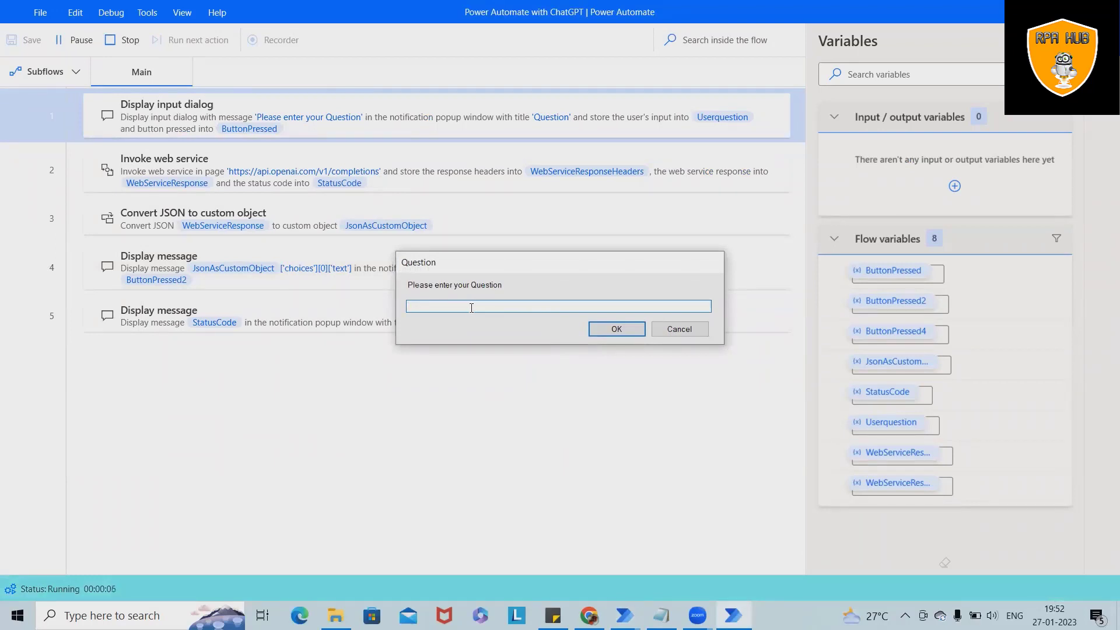
text(Pyth)
key(BackSpace)
key(BackSpace)
key(BackSpace)
key(BackSpace)
text(What is Python)
key(Return)
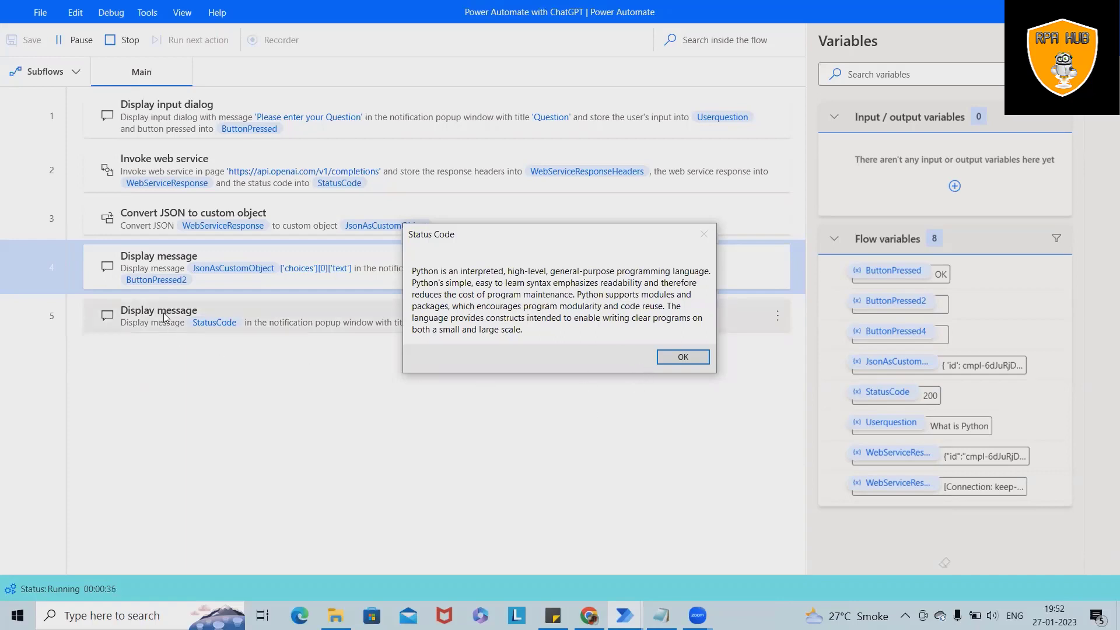
click(683, 358)
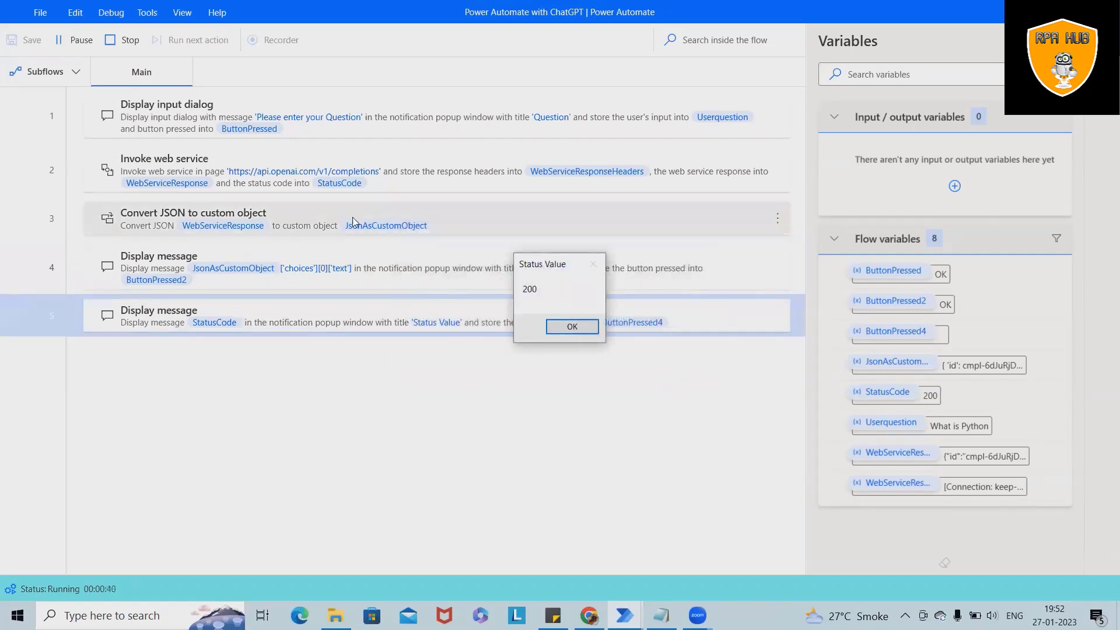
Step: Finish the first run, then rerun the flow asking 'What is Microsoft' and dismiss the answer and status 200
click(567, 328)
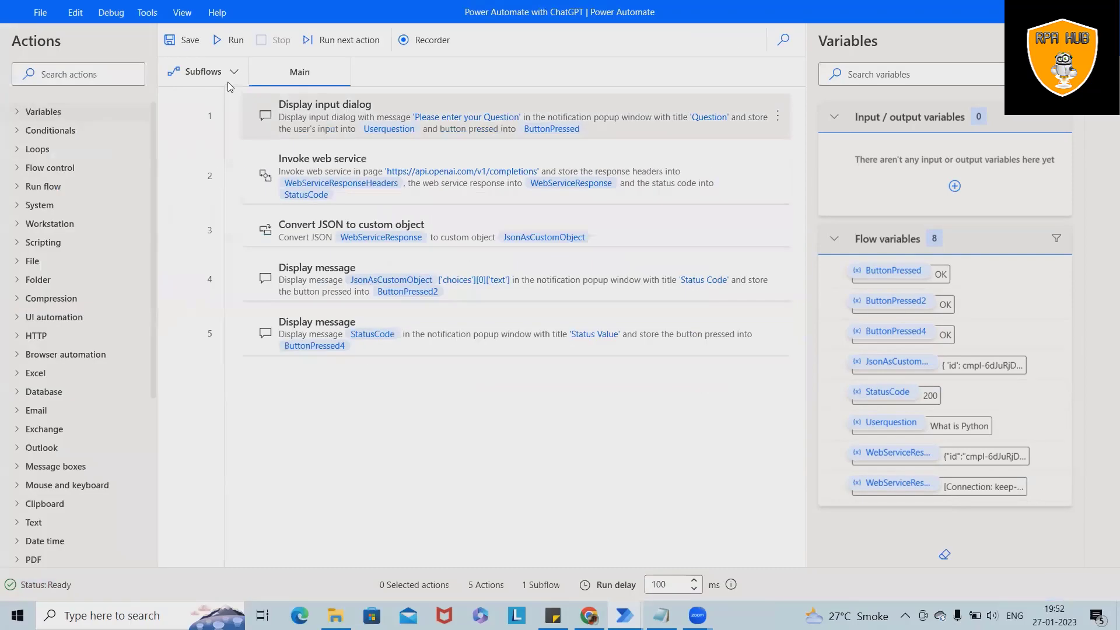
click(233, 42)
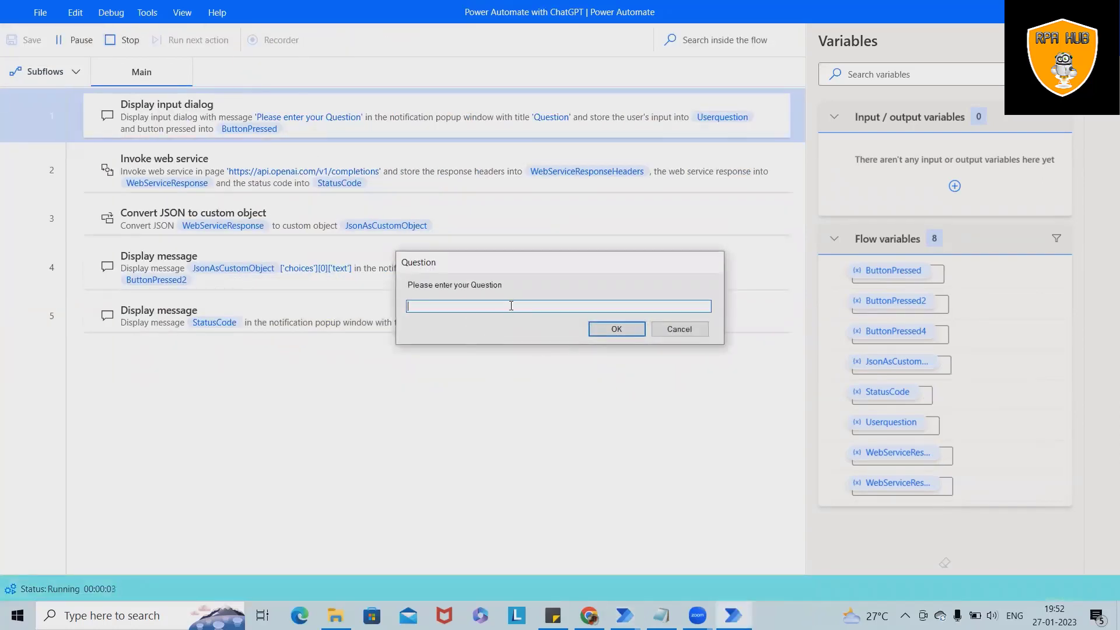
text(What is Microsoft)
key(Return)
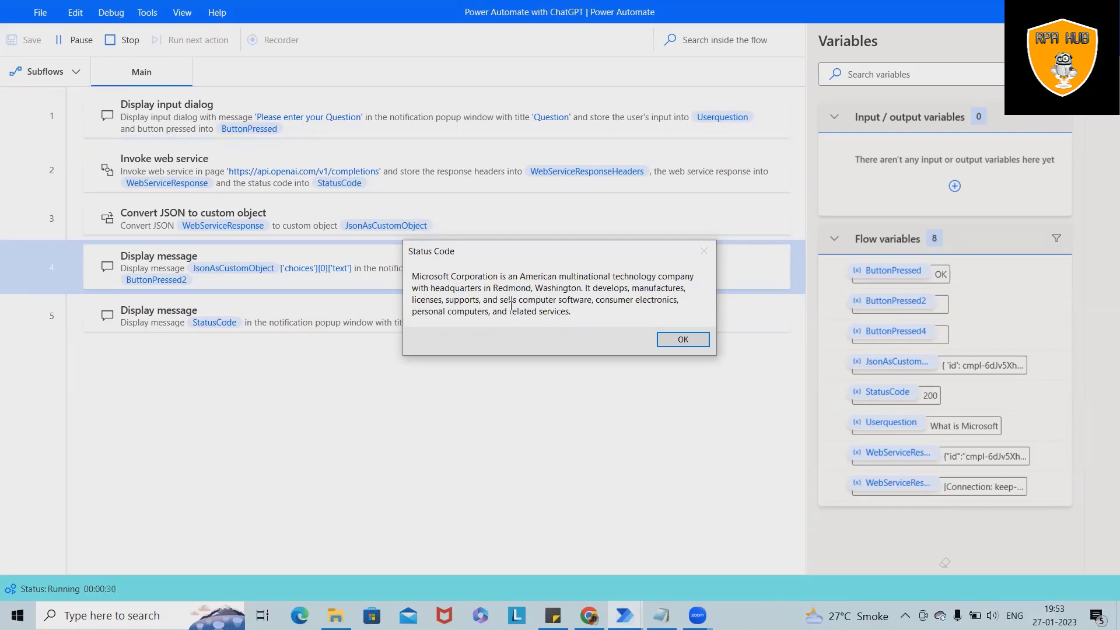
click(683, 344)
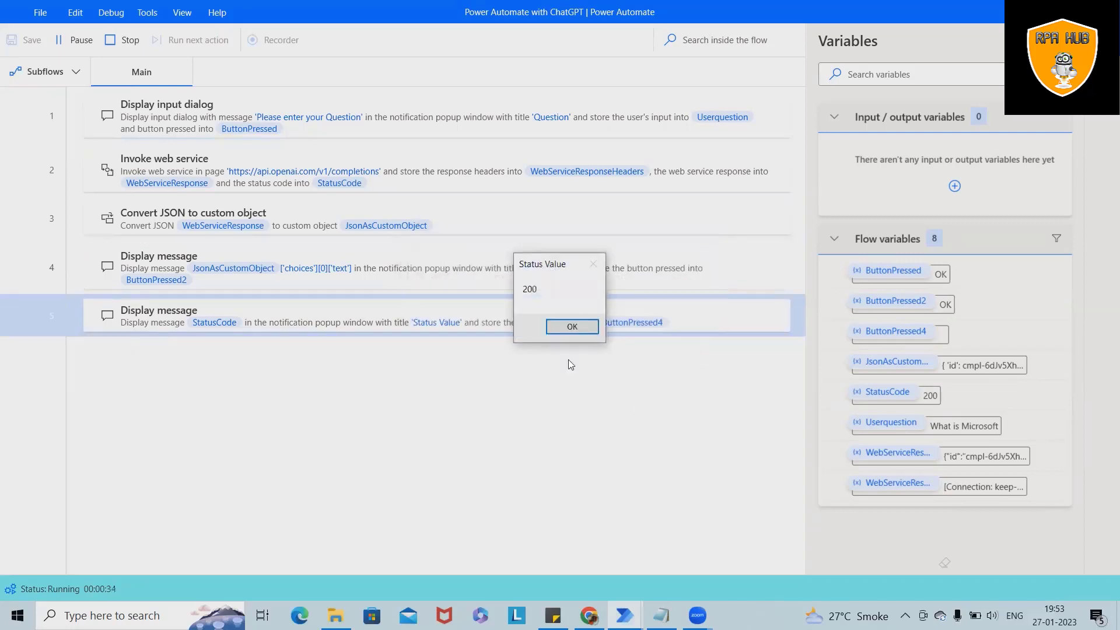
click(579, 327)
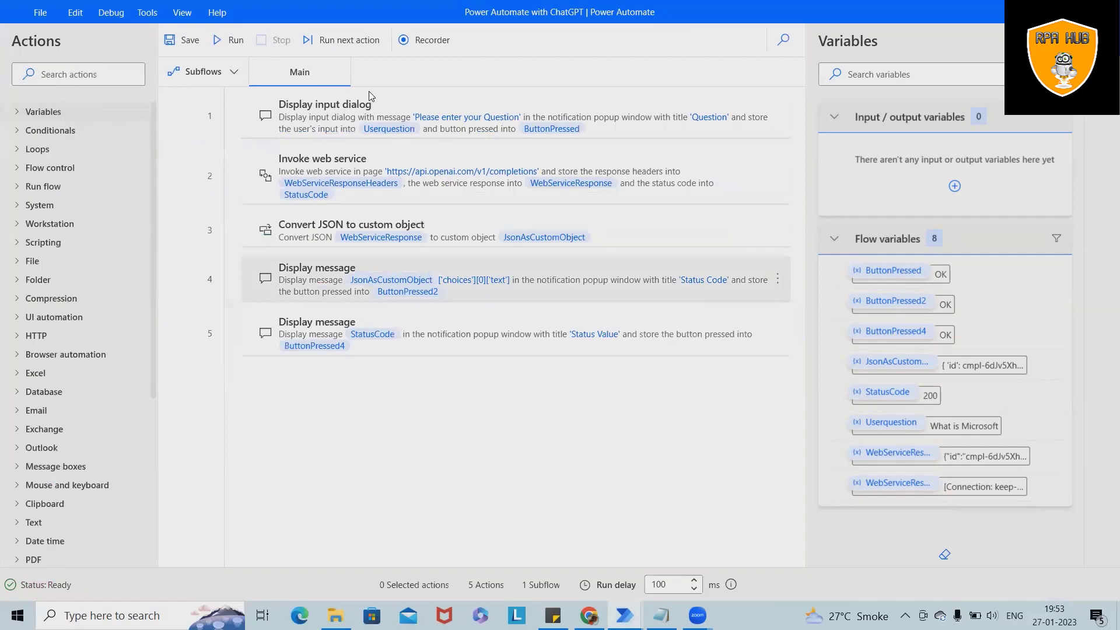
Step: Select the first action and delete every action in the flow
click(473, 109)
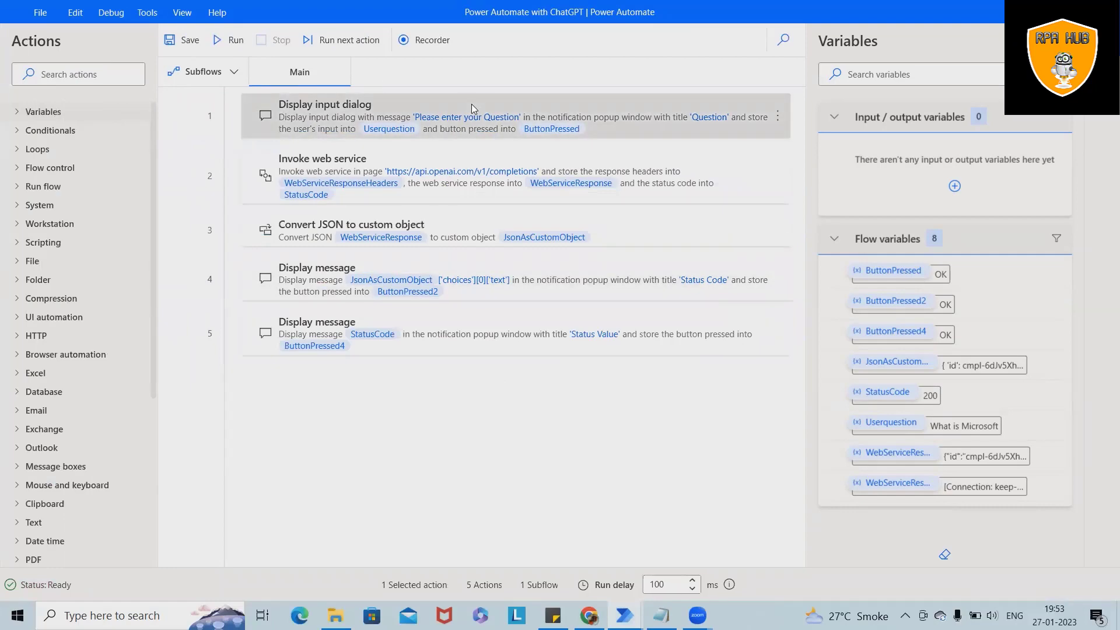
key(Delete)
key(Delete)
key(Delete)
key(Delete)
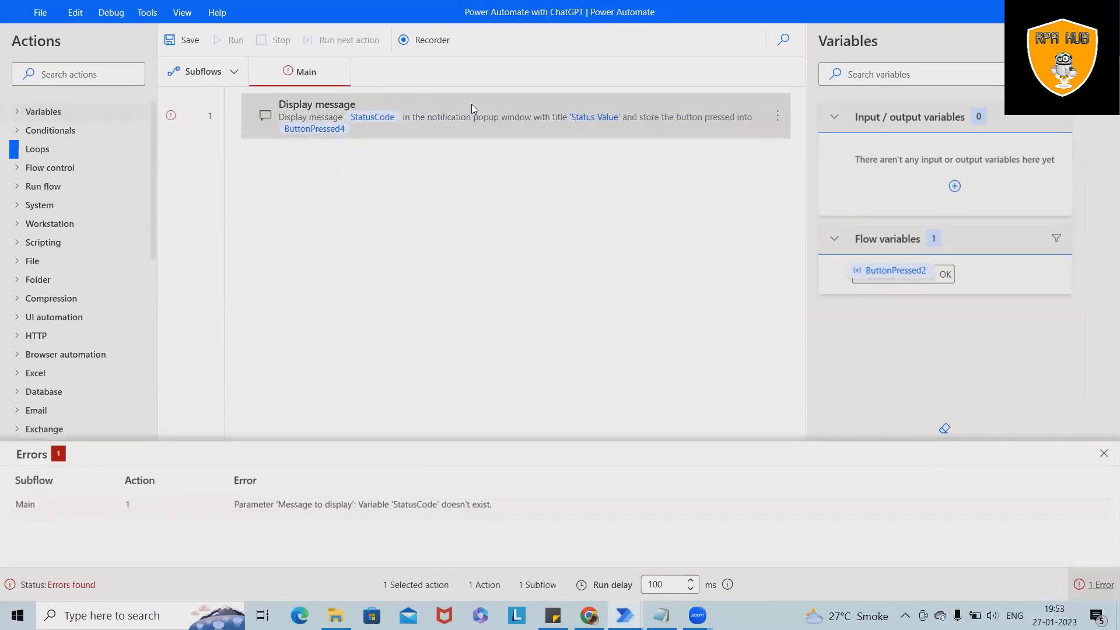
key(Delete)
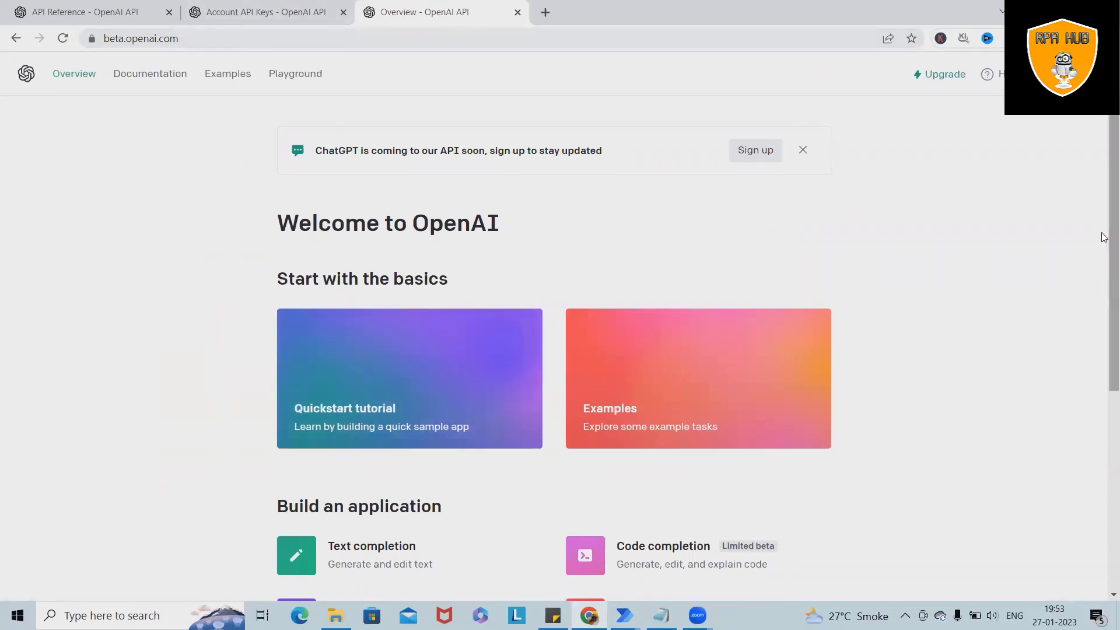
Step: Glance at the account menu and documentation introduction, then go to the API keys page
click(1073, 74)
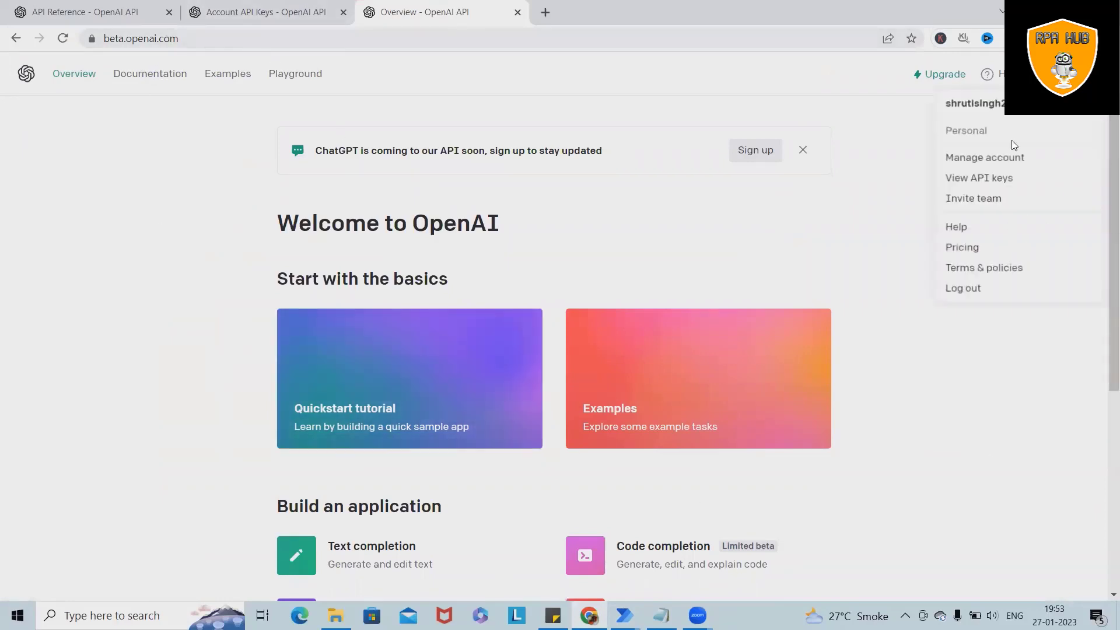
click(895, 187)
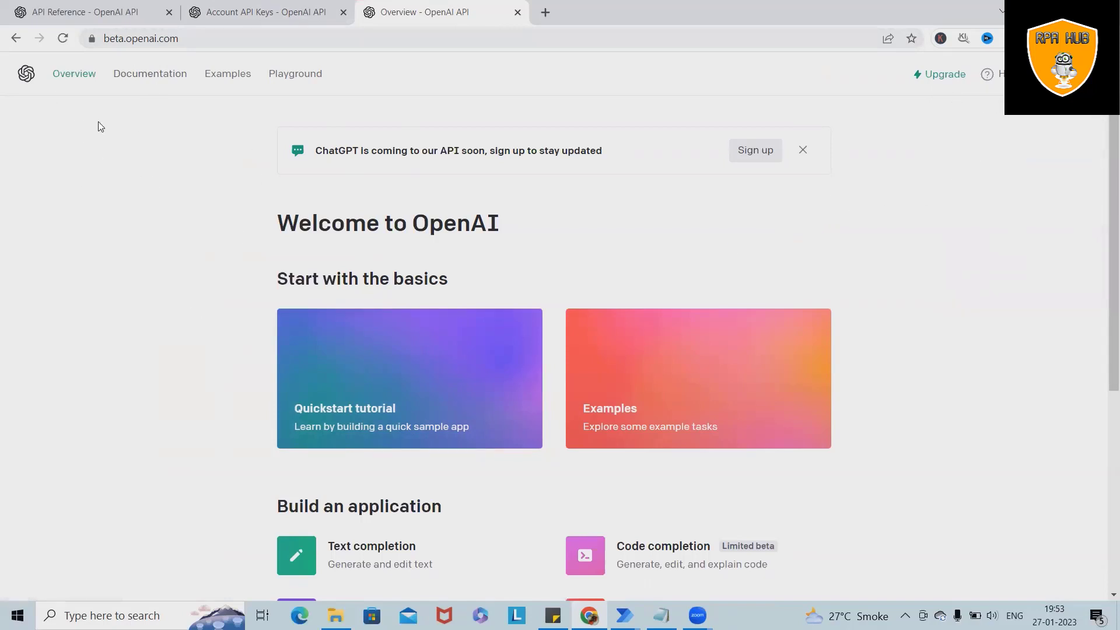
click(150, 74)
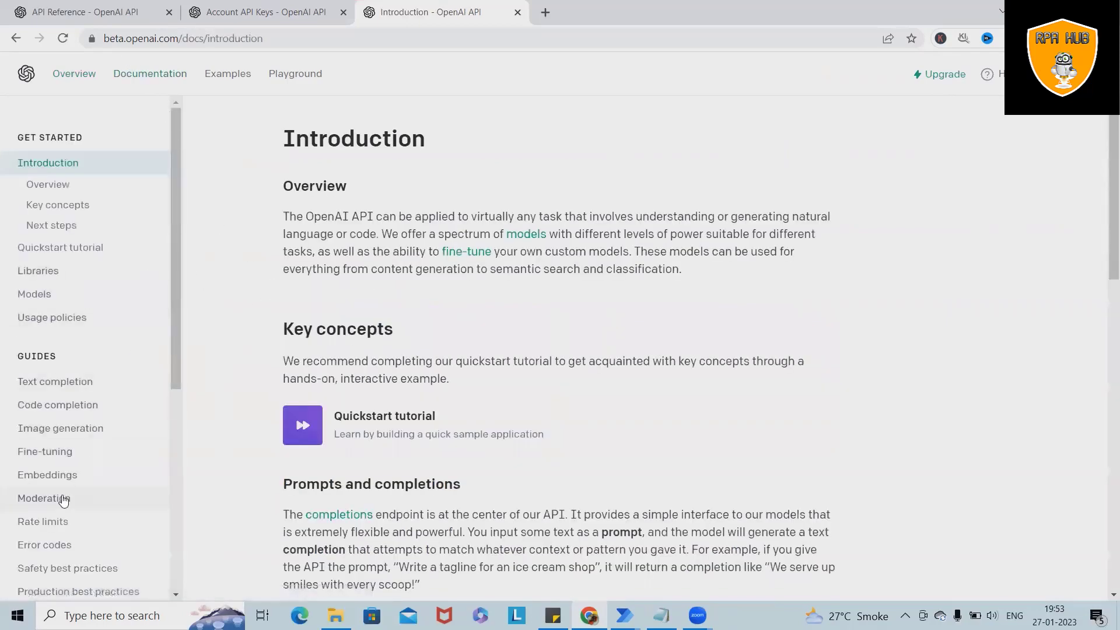
scroll(73, 478, down, 6)
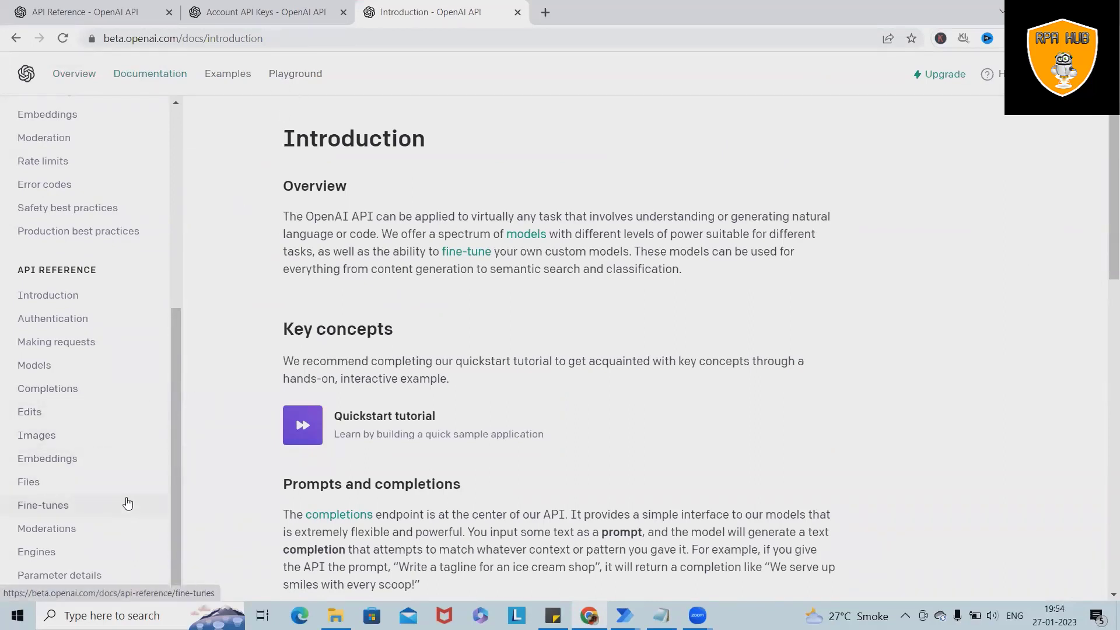
scroll(160, 344, up, 6)
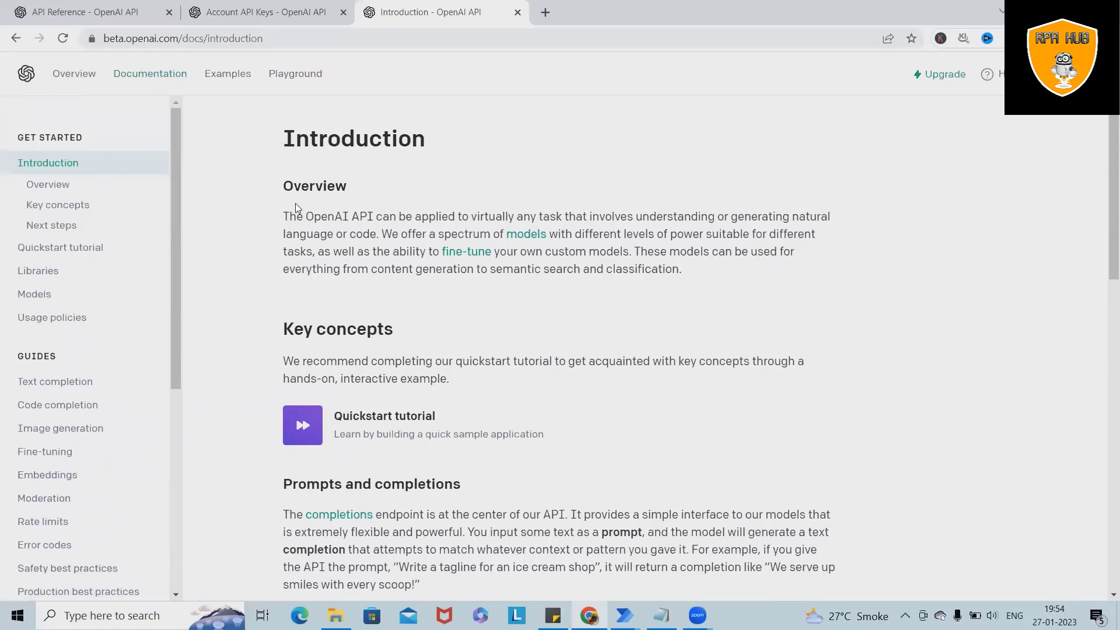
click(281, 20)
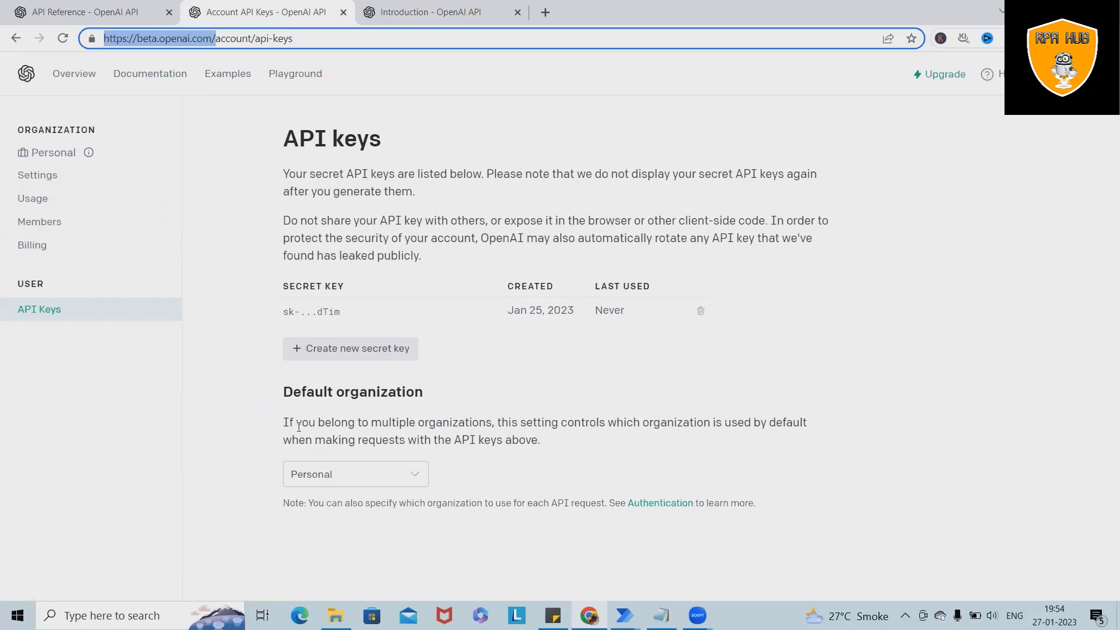
Step: Generate a new secret key, dismiss its notice, then revoke that new key
click(353, 349)
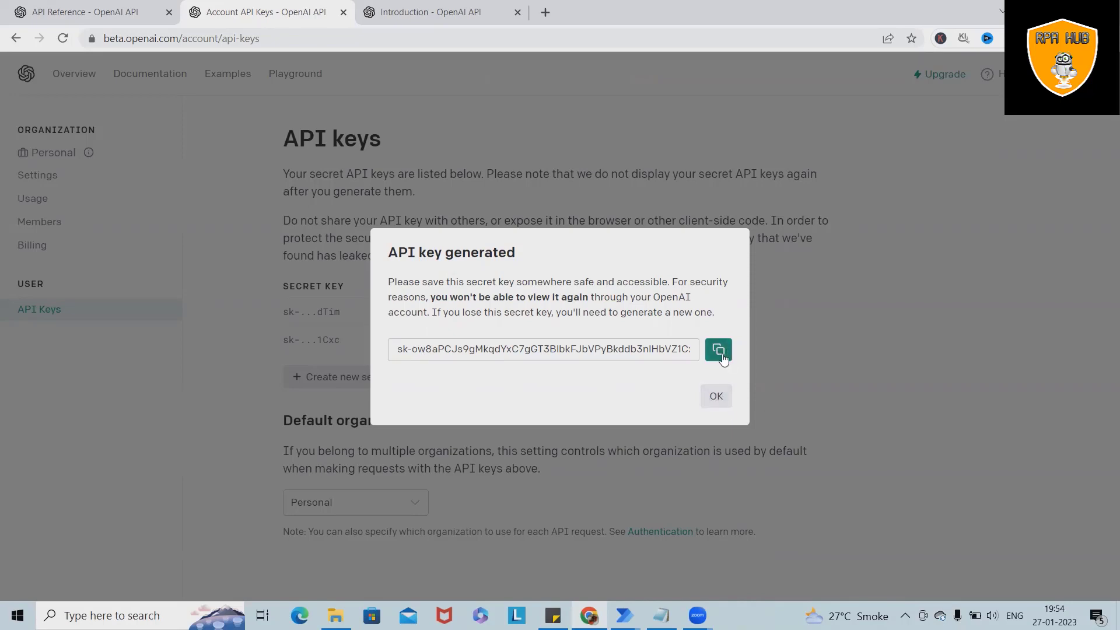
click(716, 397)
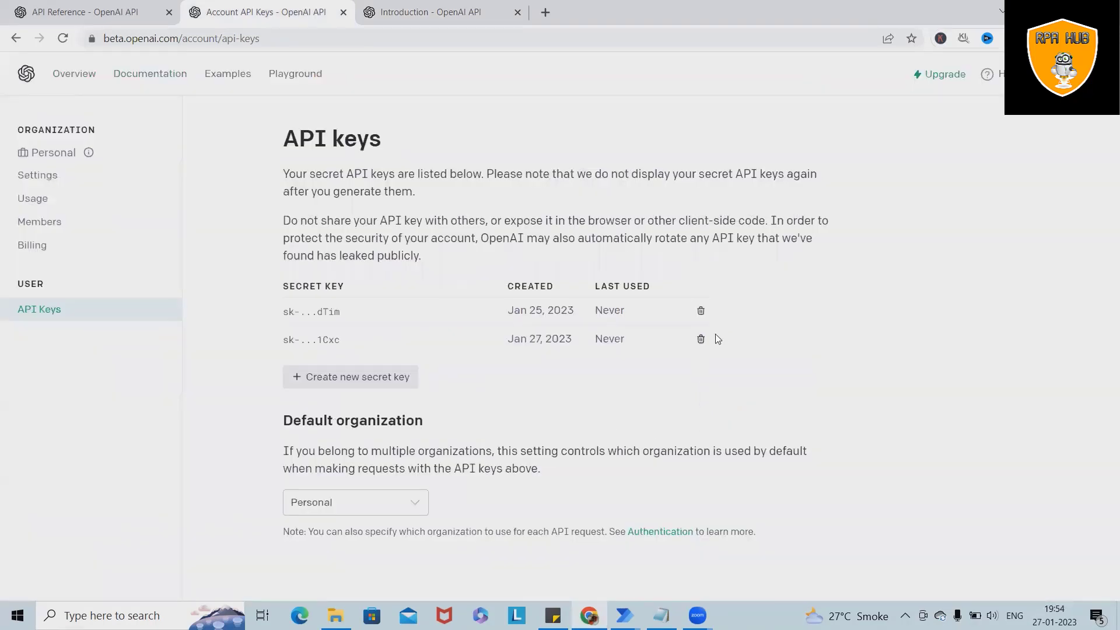
click(700, 339)
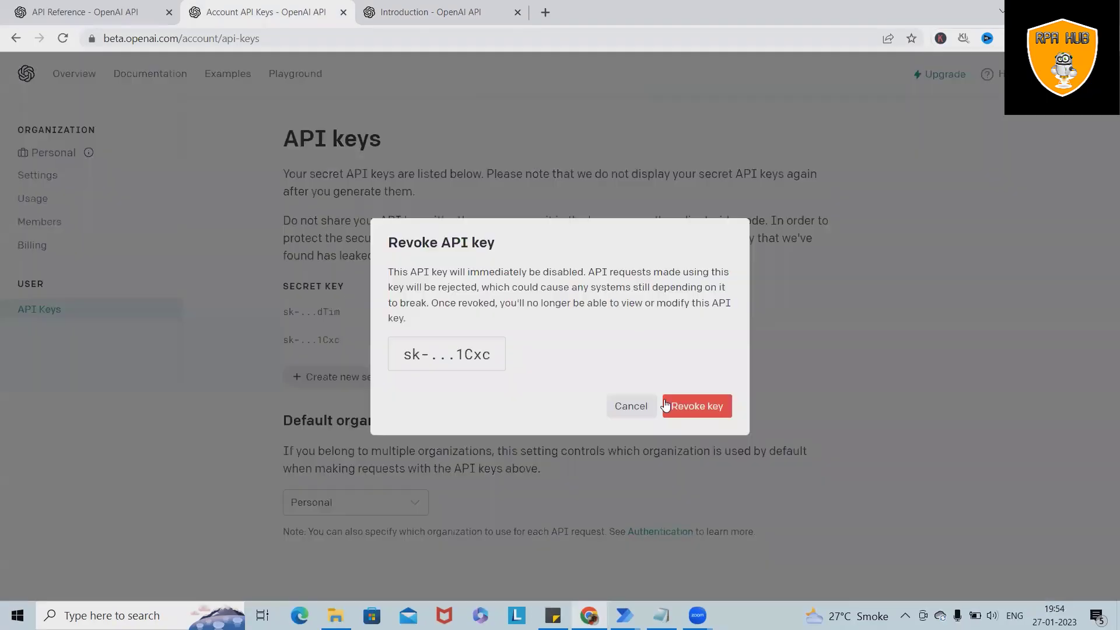
click(712, 408)
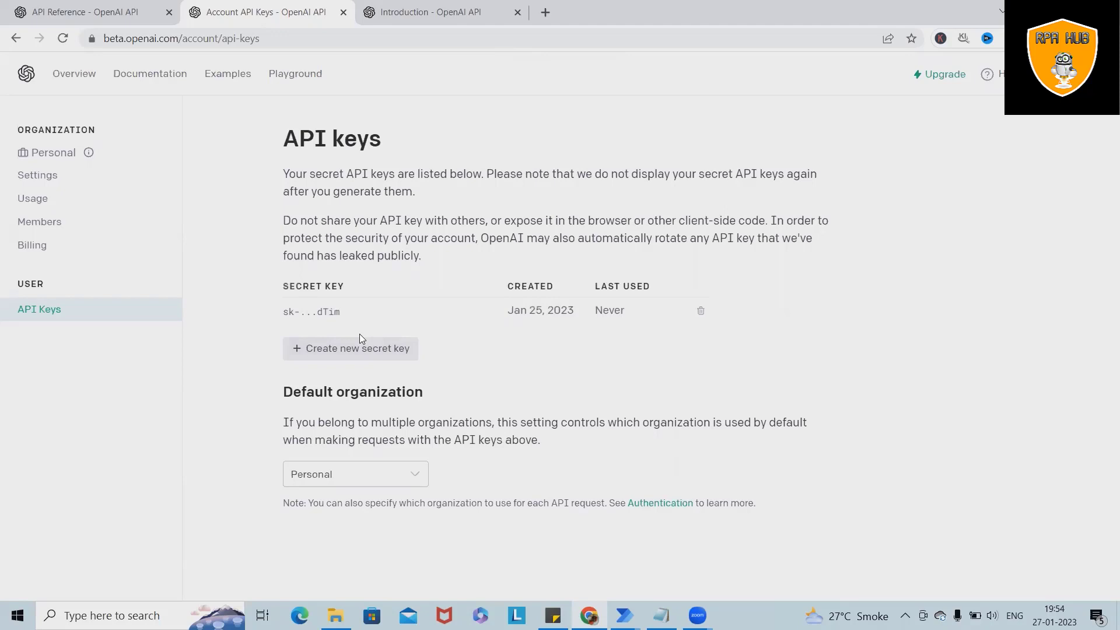
Step: Open the Create completion reference and highlight the completions endpoint URL
click(135, 13)
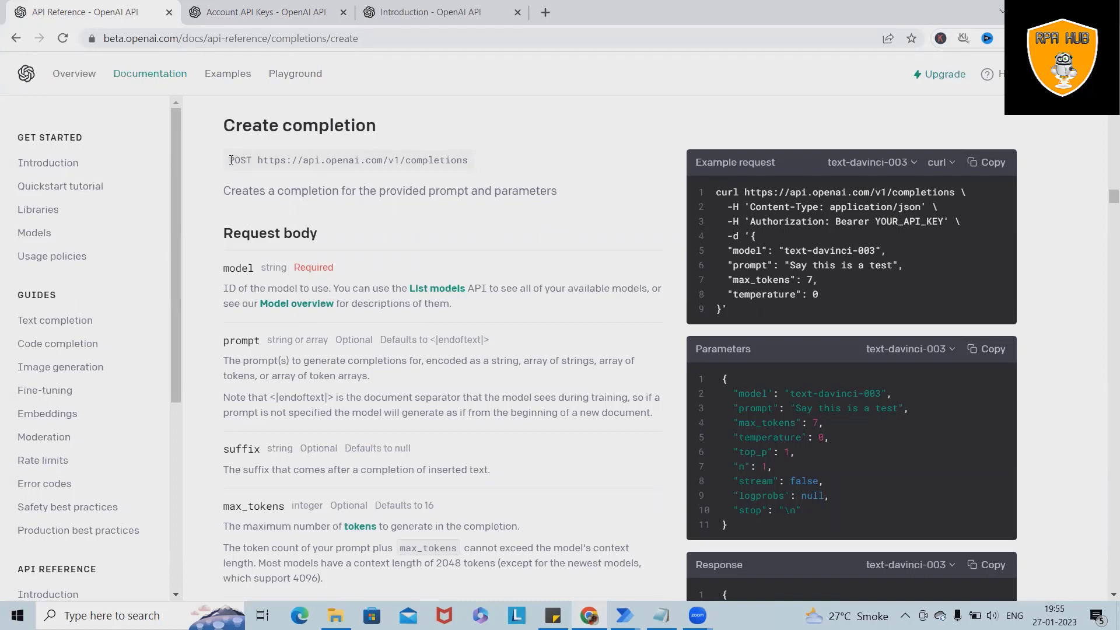
drag(231, 160, 470, 160)
click(265, 158)
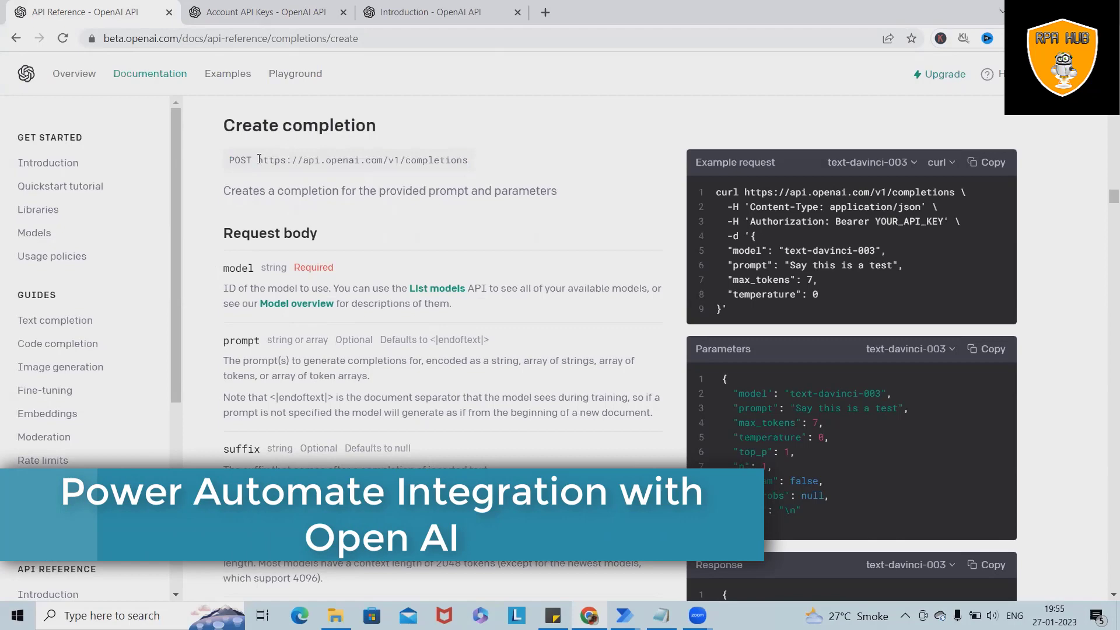
drag(259, 160, 461, 161)
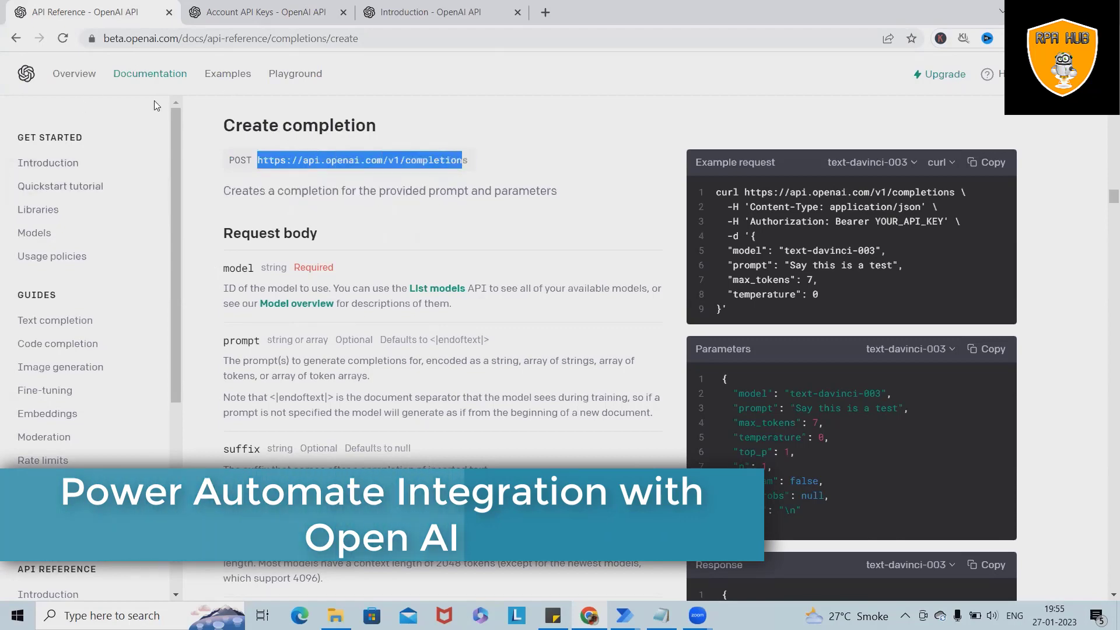
Step: Highlight the example request's Parameters block in the docs
scroll(782, 422, down, 3)
drag(730, 246, 828, 351)
click(729, 248)
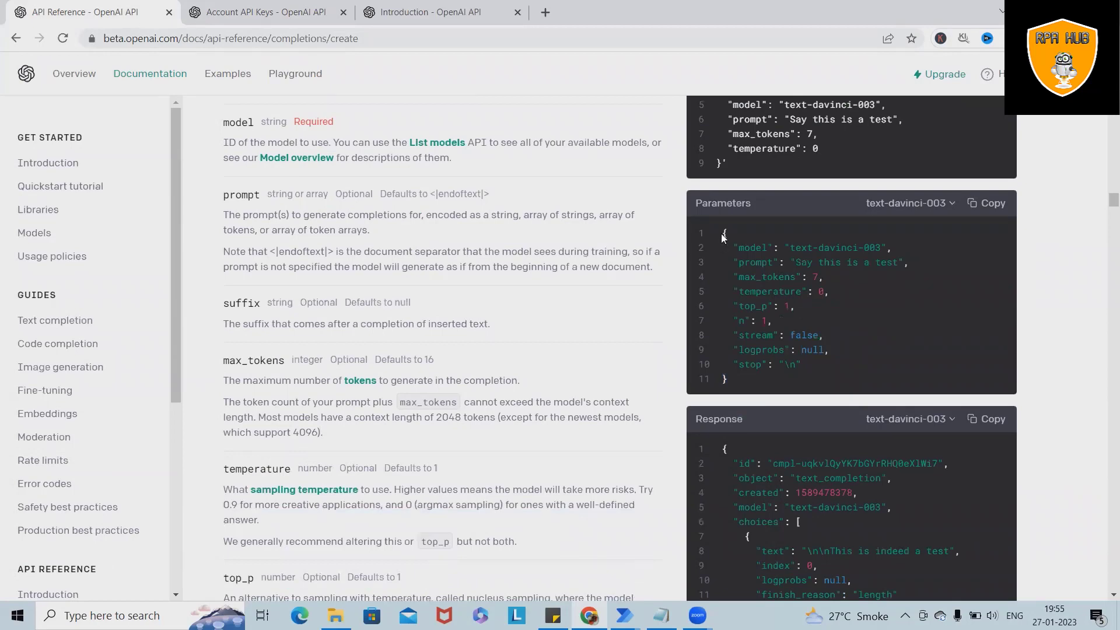
drag(721, 234, 778, 406)
click(901, 350)
Step: Review the Parameters and Response sections and highlight the model parameter in the example
scroll(895, 351, down, 1)
scroll(917, 299, up, 2)
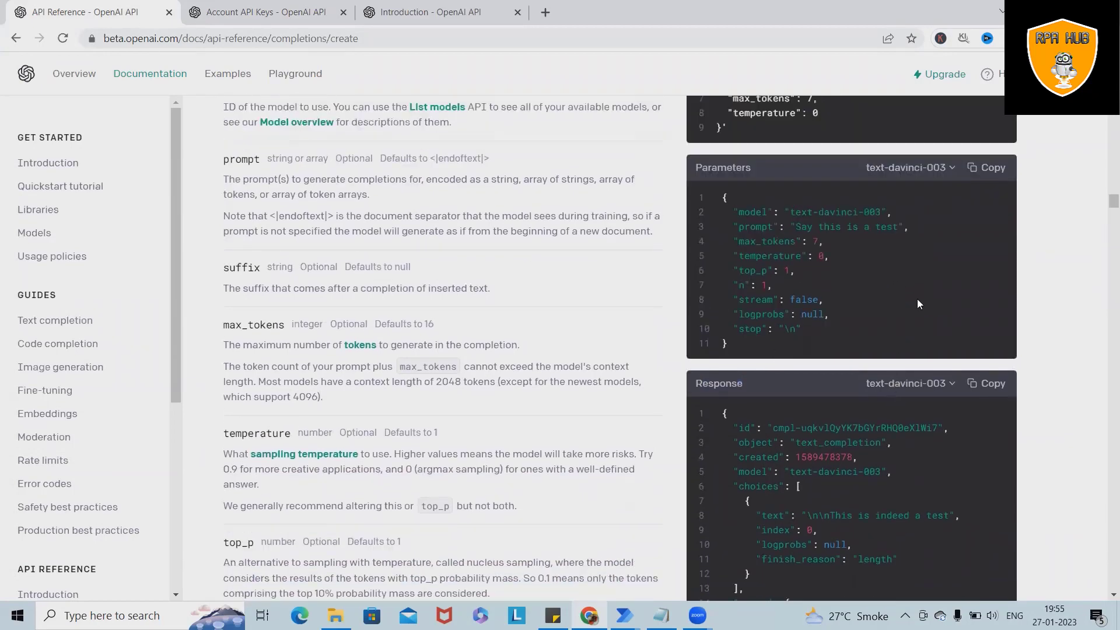
scroll(271, 462, up, 6)
scroll(270, 462, down, 2)
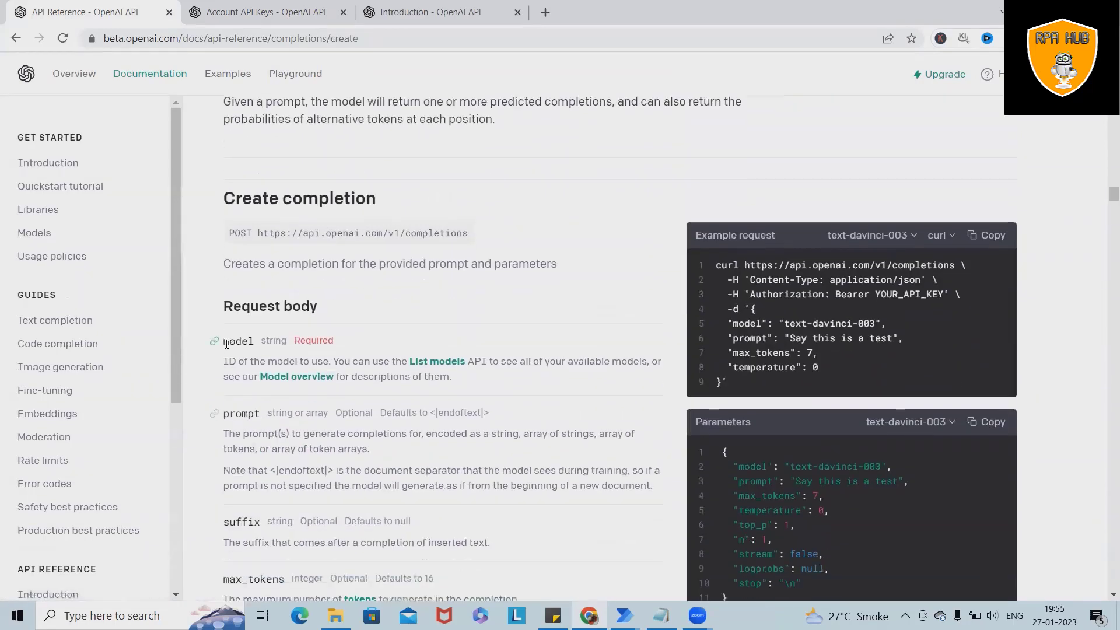
scroll(323, 348, down, 1)
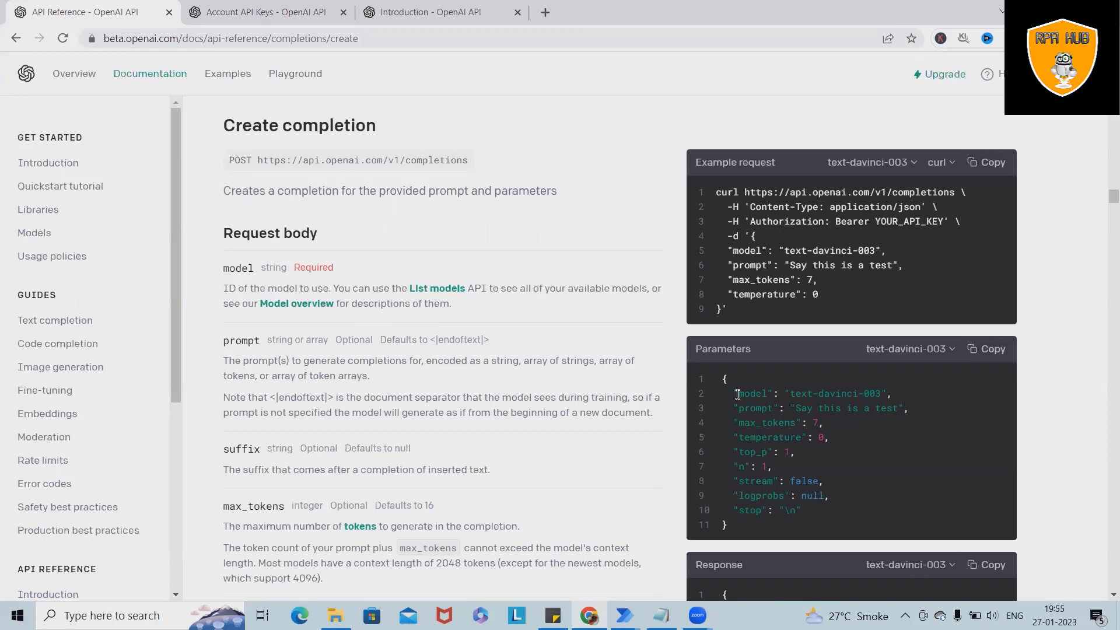
drag(738, 394, 768, 388)
scroll(509, 476, down, 9)
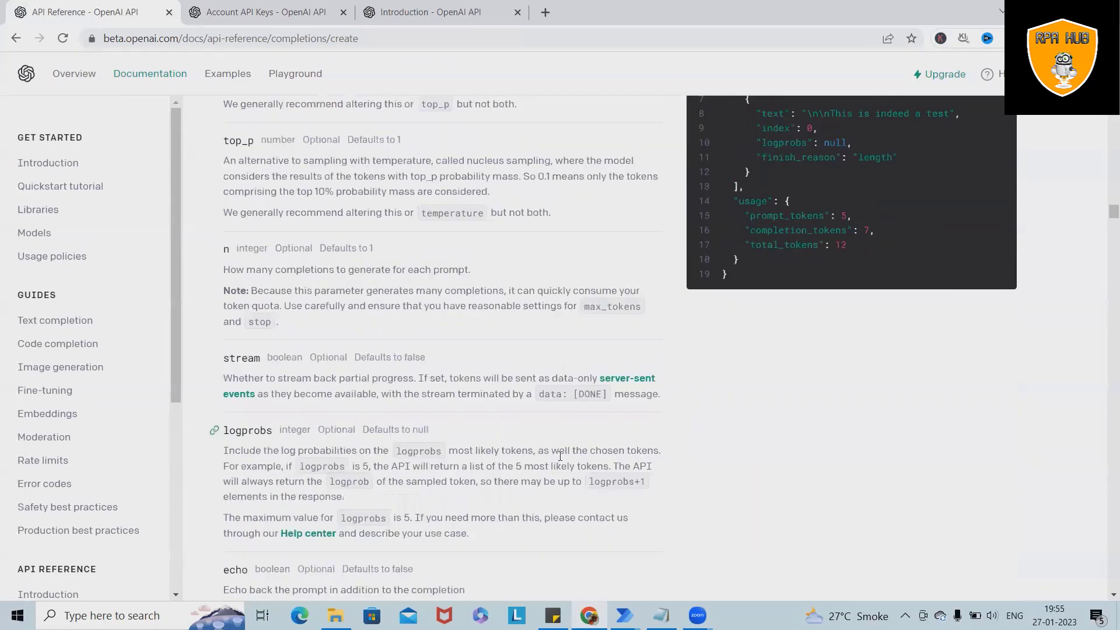
scroll(864, 446, up, 6)
scroll(862, 438, down, 4)
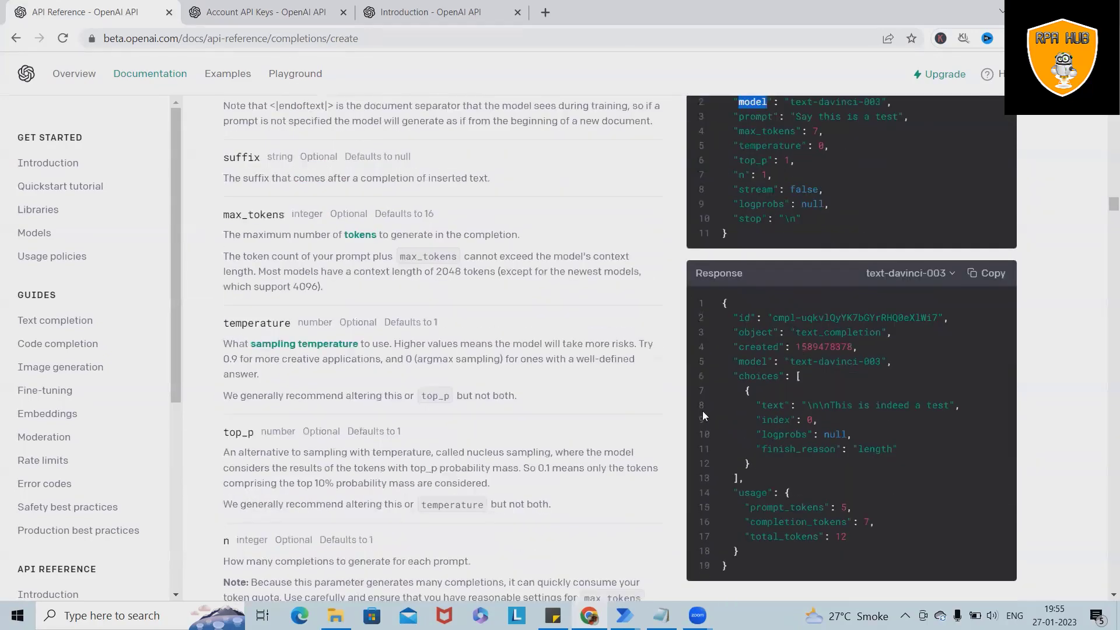
scroll(911, 537, up, 2)
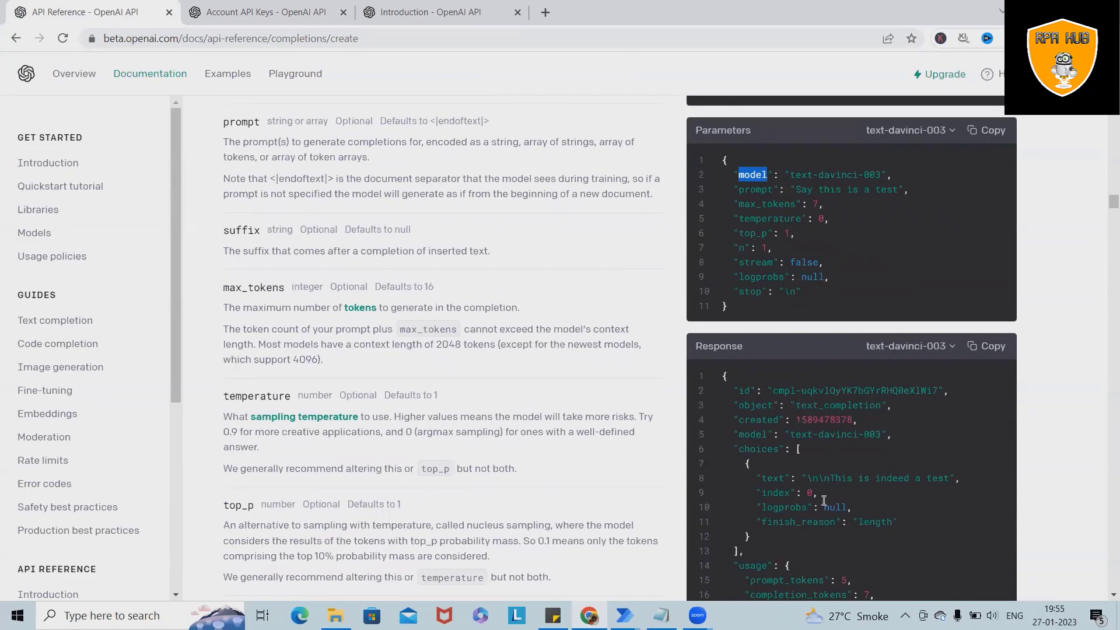
scroll(637, 495, up, 6)
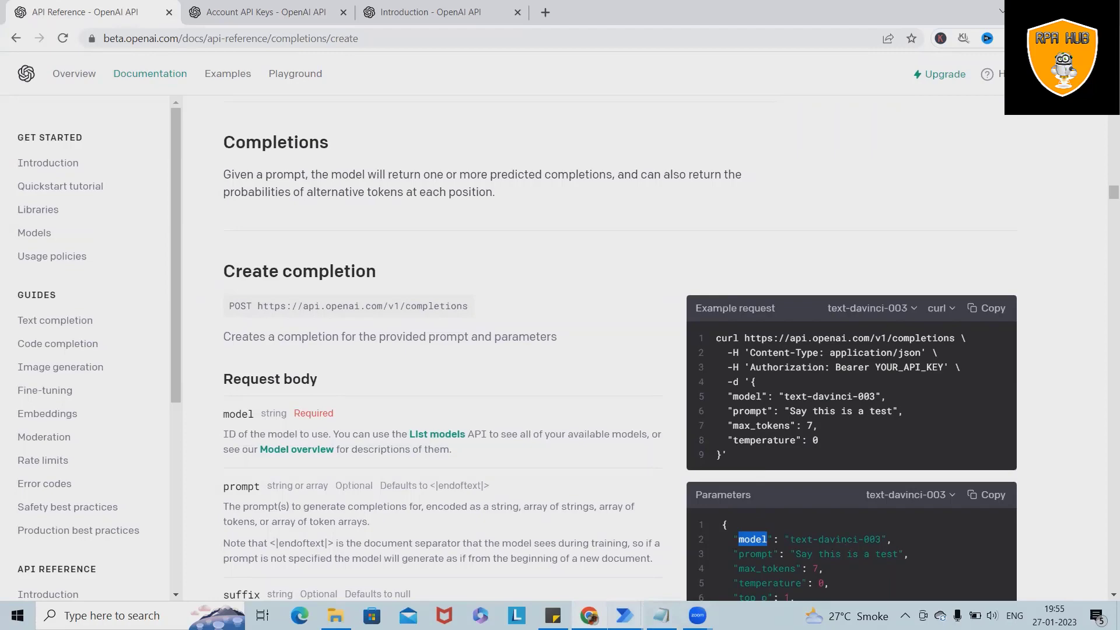
Step: Search actions for 'input' and add a Display input dialog action to the flow
mouse_move(625, 616)
click(702, 554)
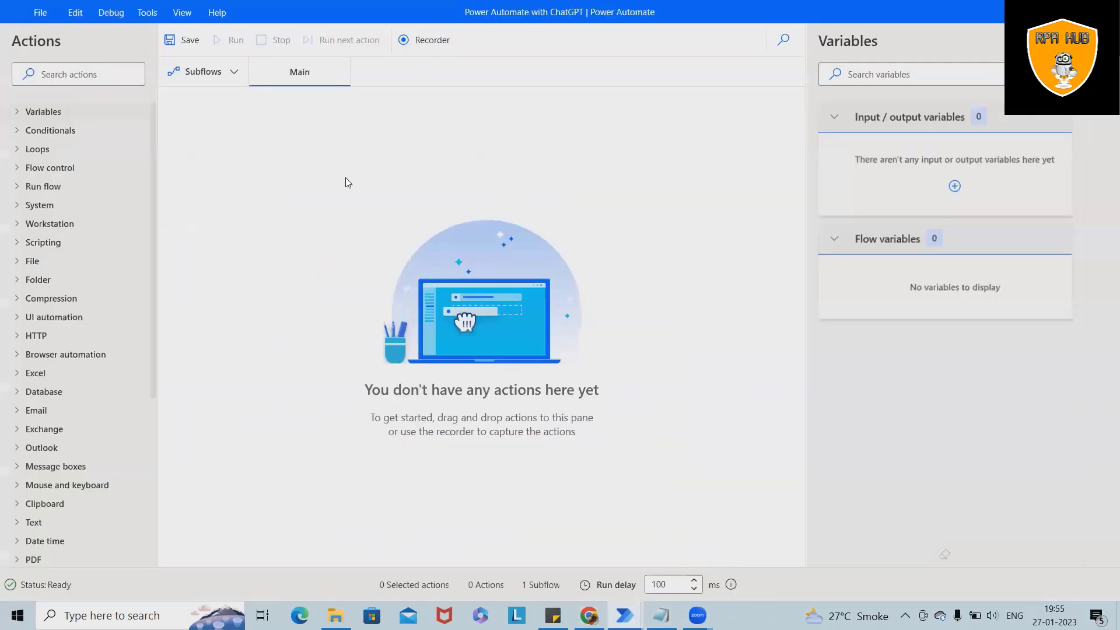
click(76, 74)
text(i)
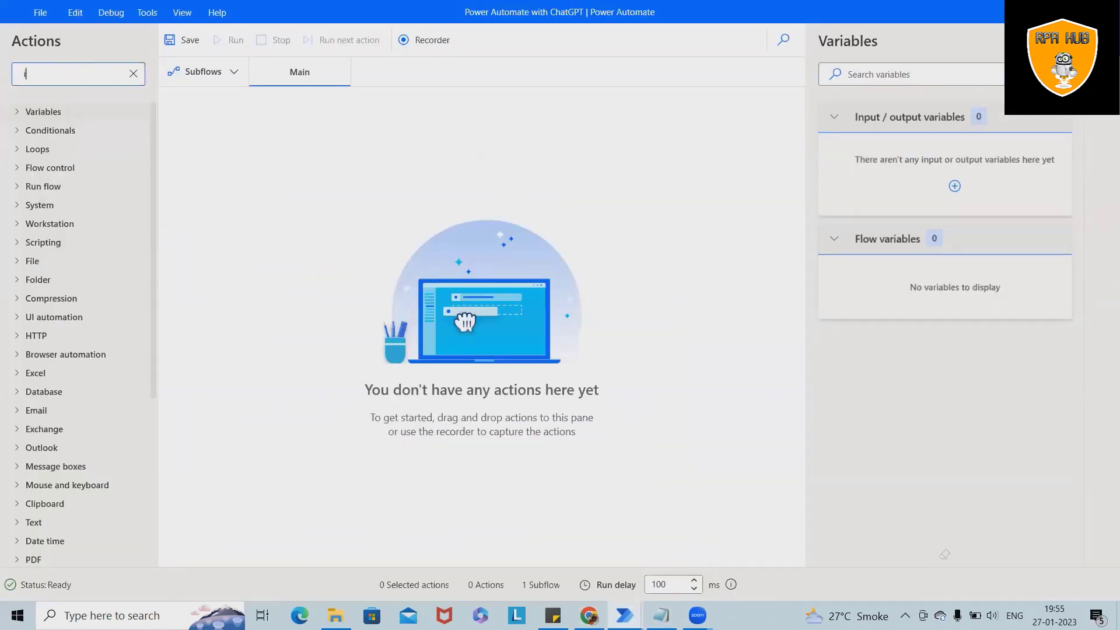
text(nput)
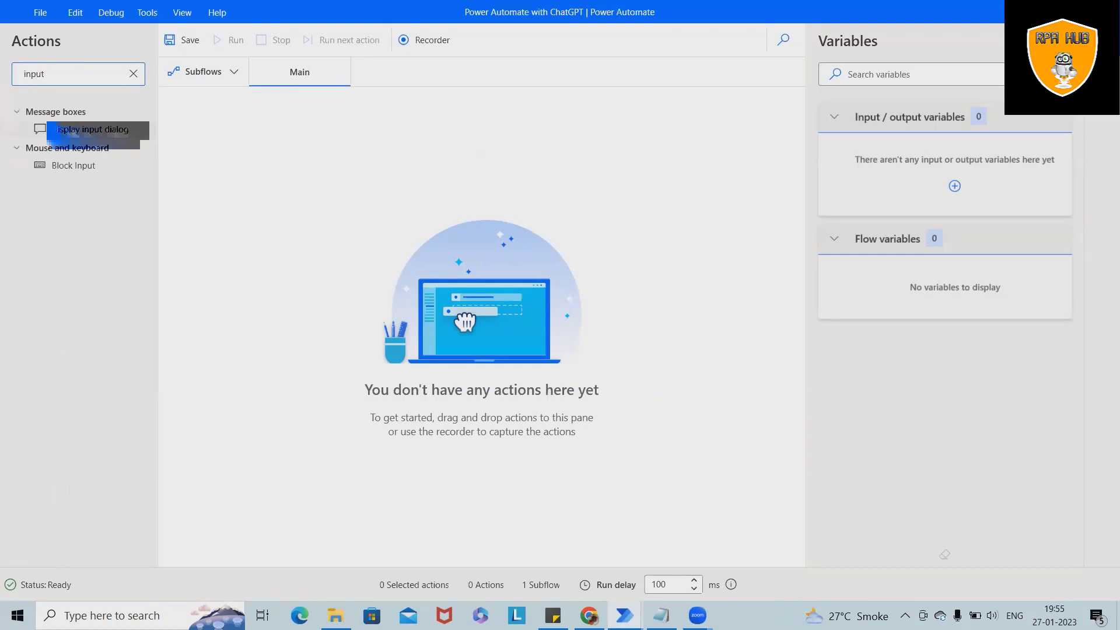
drag(91, 129, 400, 135)
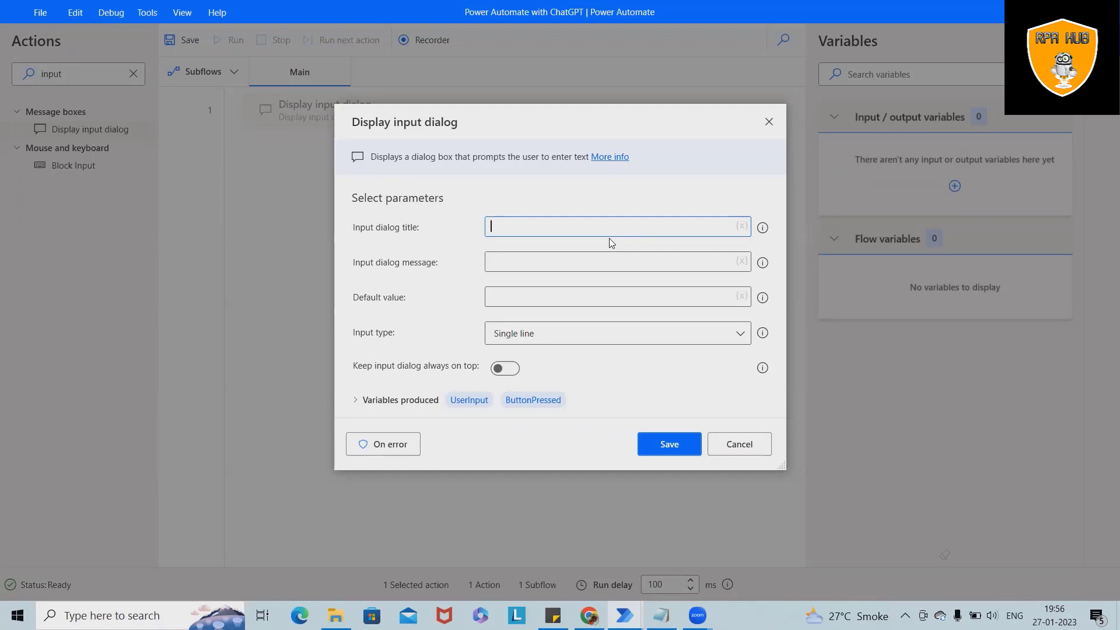
Step: Set the dialog title 'Search from ChatGPT' and message 'Please enter your Text'
text(Search from ChatGPT)
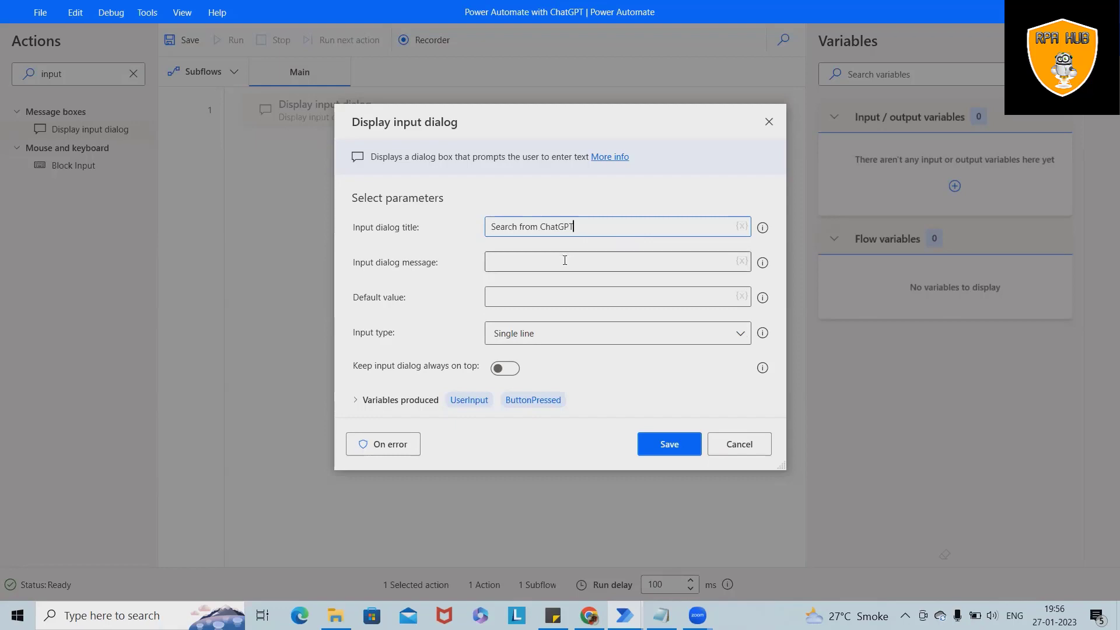
click(565, 261)
text(Please)
text( enter )
text(your )
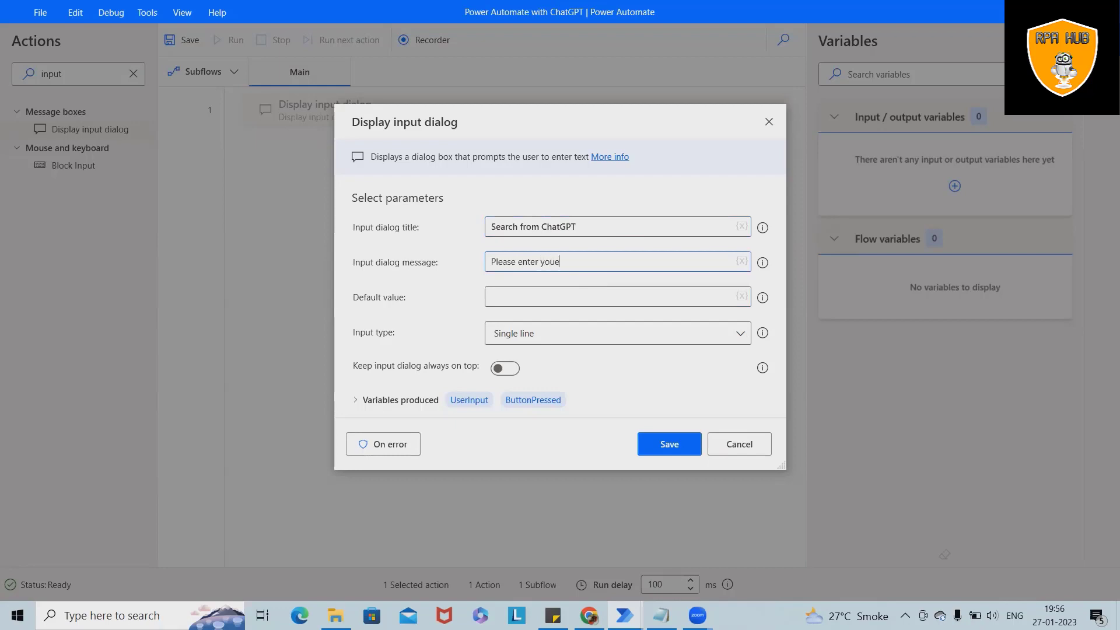
text(Text)
click(540, 300)
Step: Rename the UserInput output variable (ending up as UserIquestion) and save the action
click(462, 399)
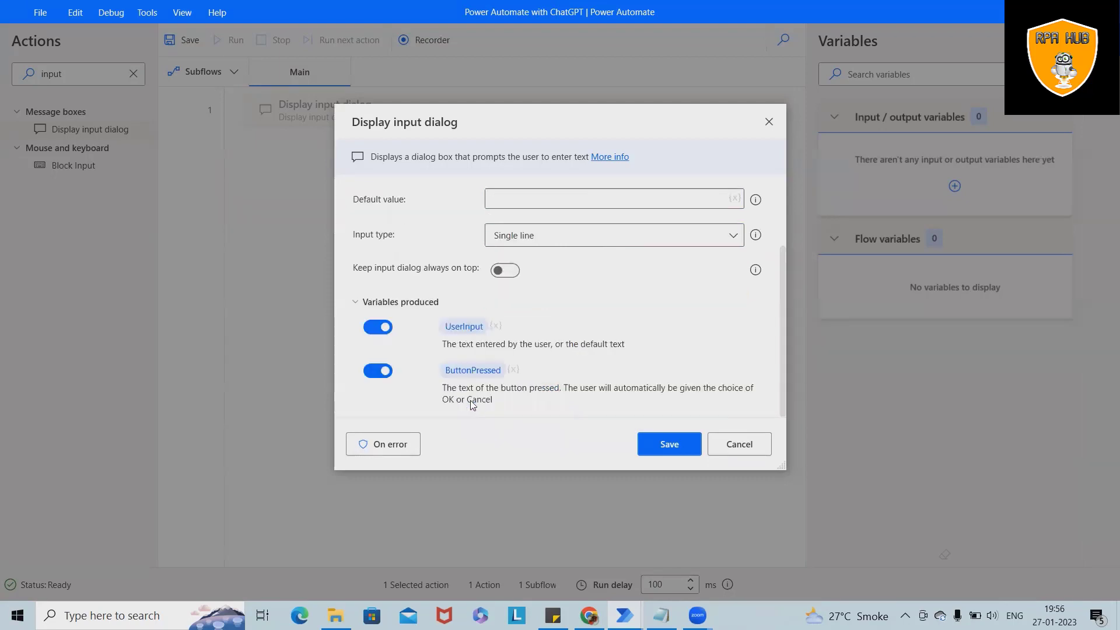
click(464, 327)
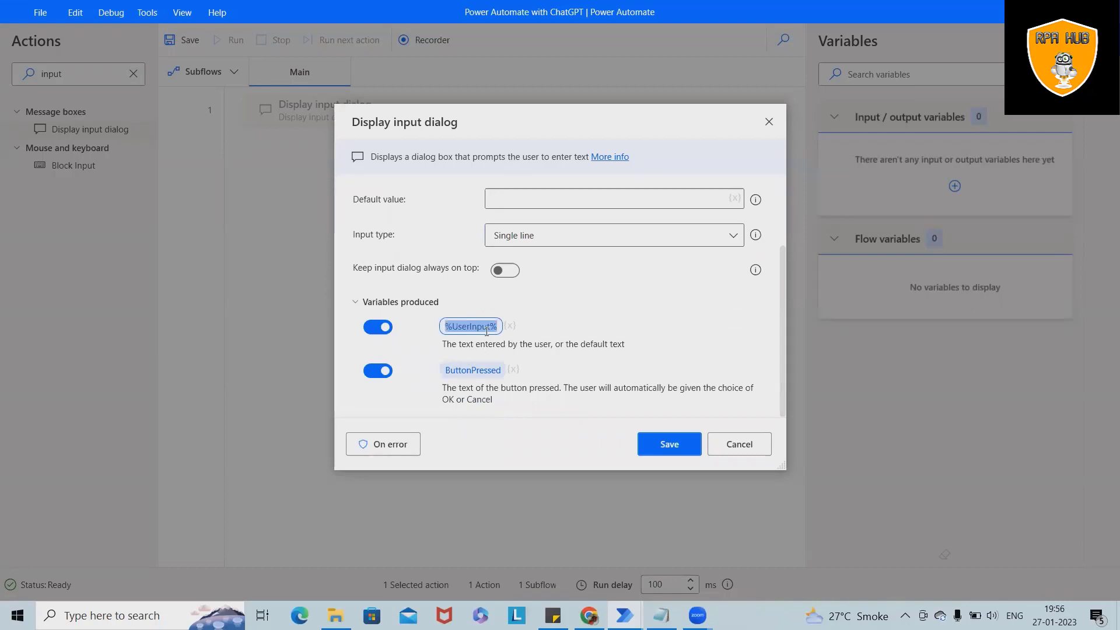
click(490, 327)
key(BackSpace)
key(BackSpace)
key(BackSpace)
key(BackSpace)
key(BackSpace)
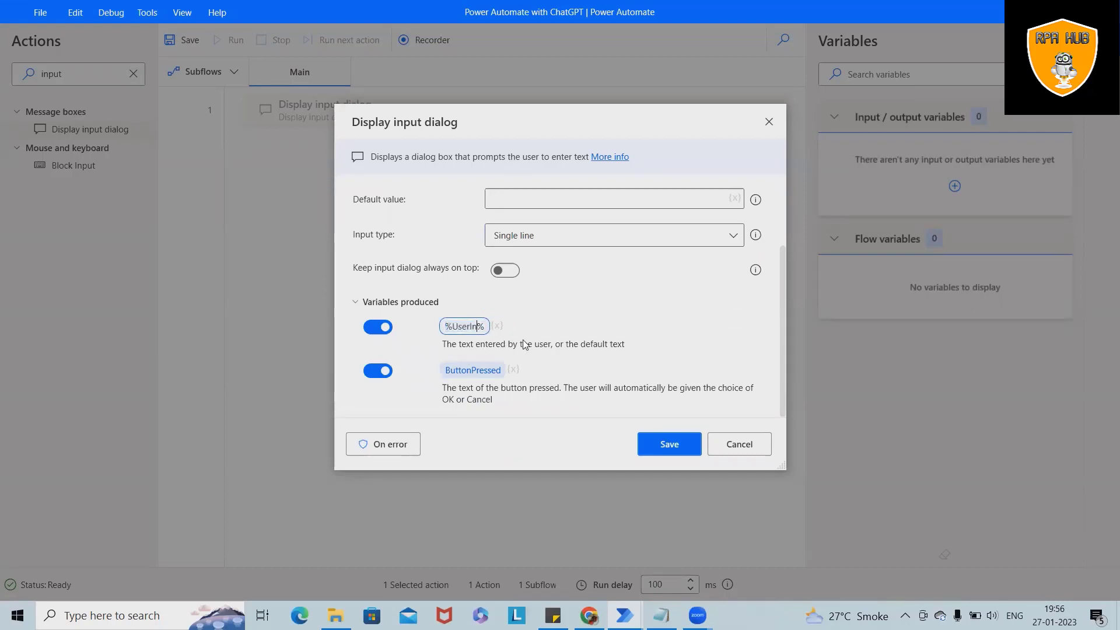
text(Iquestion)
click(669, 445)
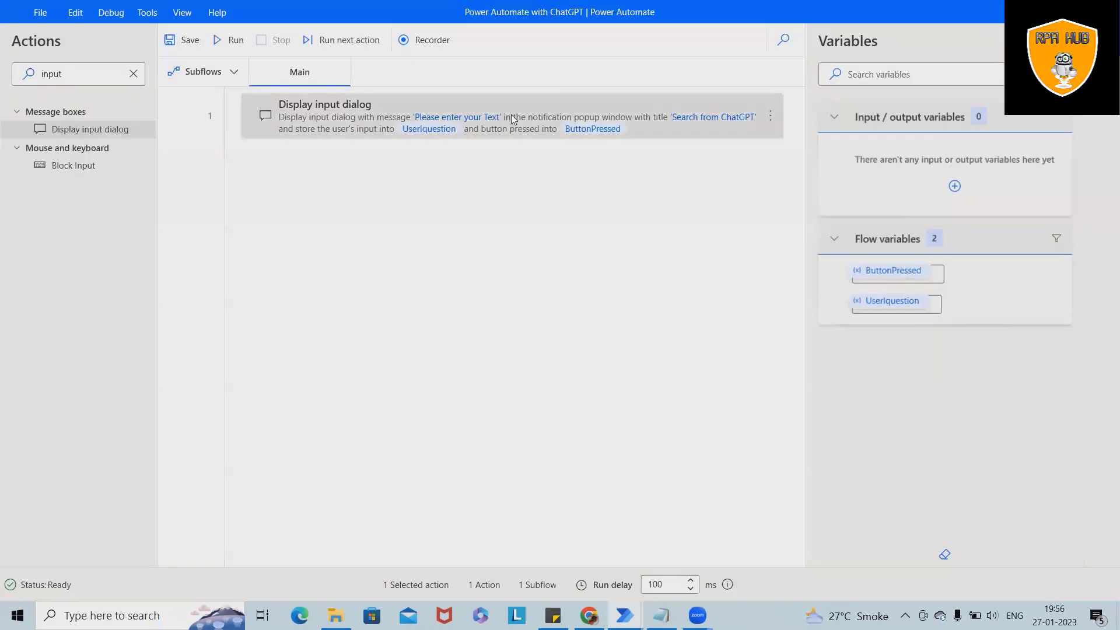
Step: Reopen the input dialog, correct the variable name to Userquestion, and save it
double_click(419, 130)
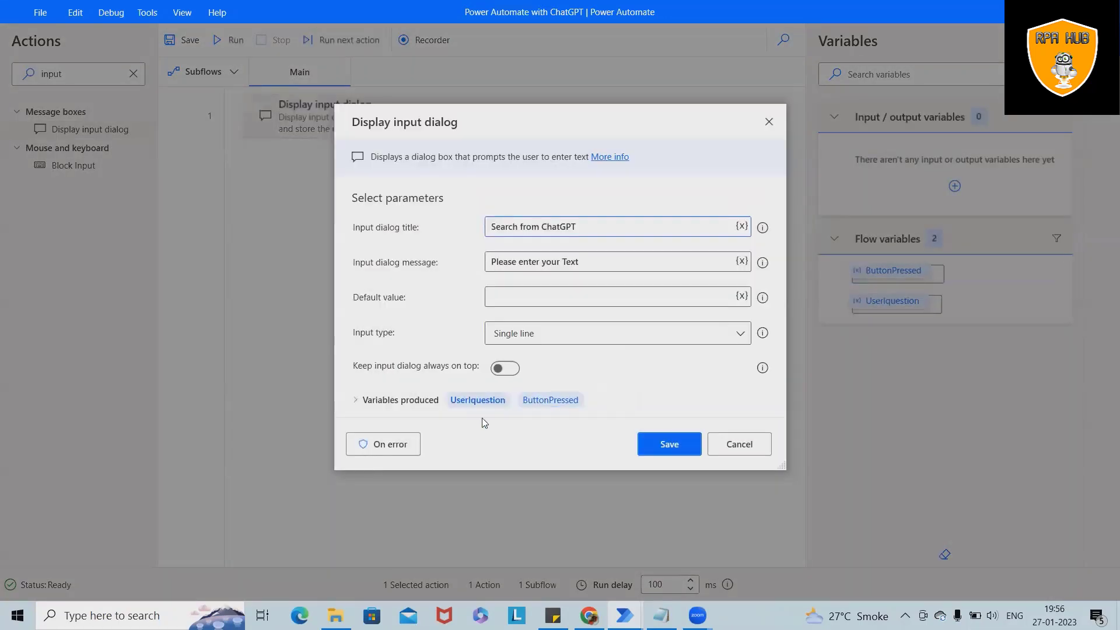
click(469, 400)
click(476, 326)
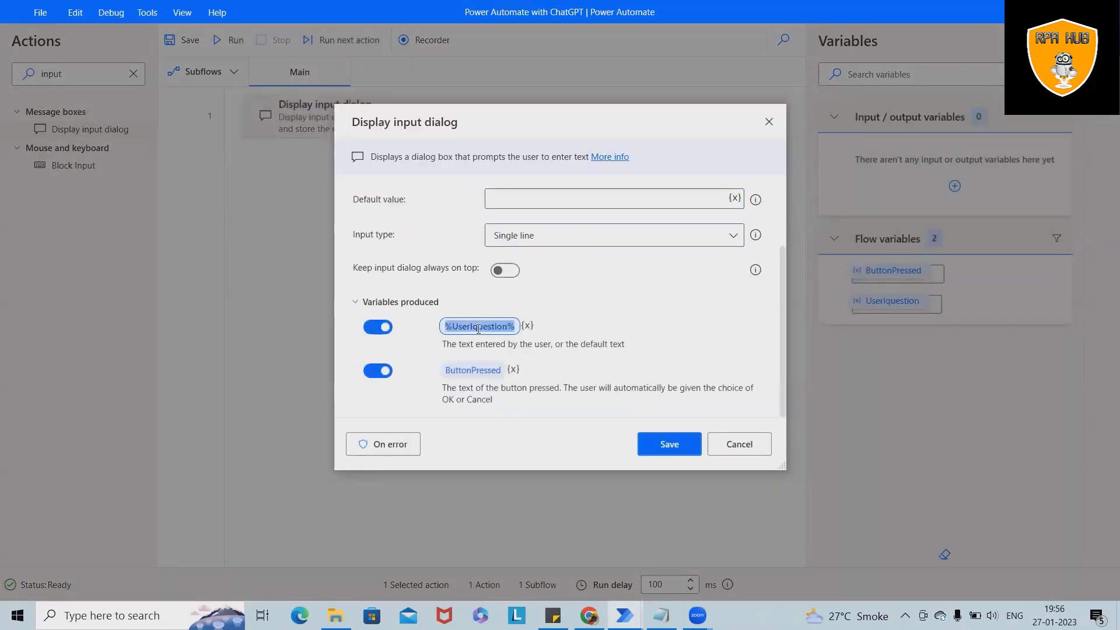
click(476, 327)
key(BackSpace)
click(574, 375)
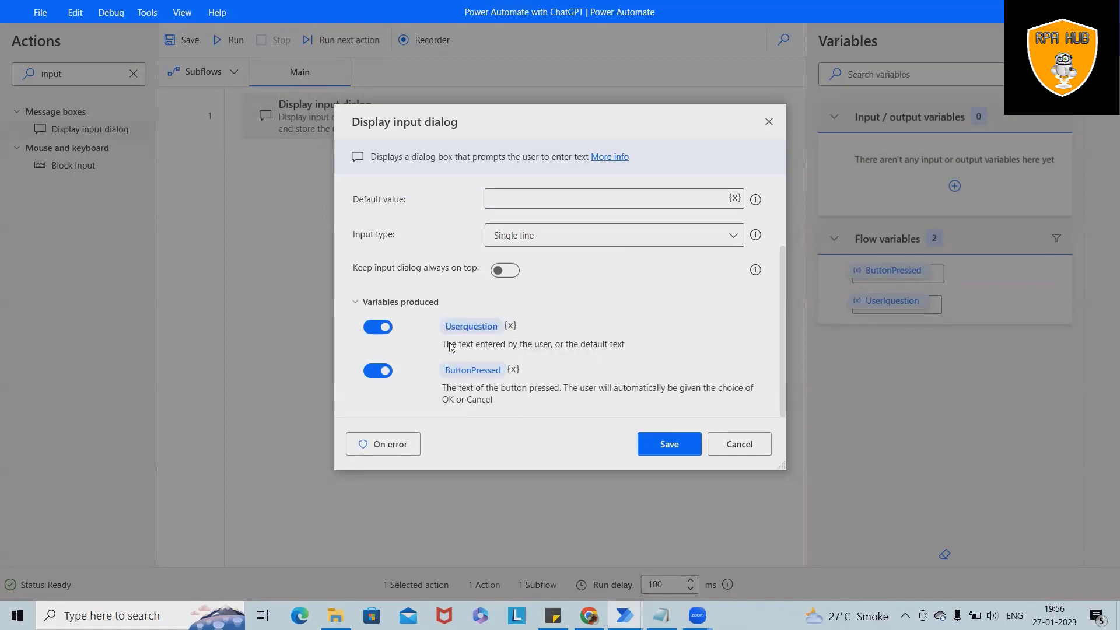
click(672, 446)
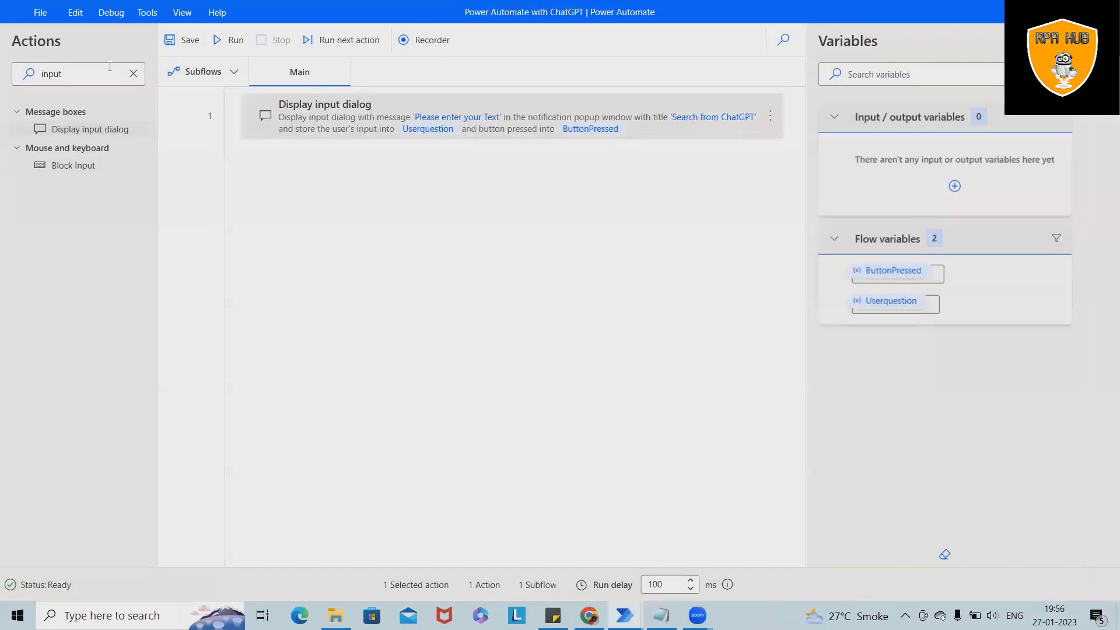
Step: Search actions for 'invoke' and add Invoke web service below the input dialog
double_click(110, 66)
key(BackSpace)
text(invoke)
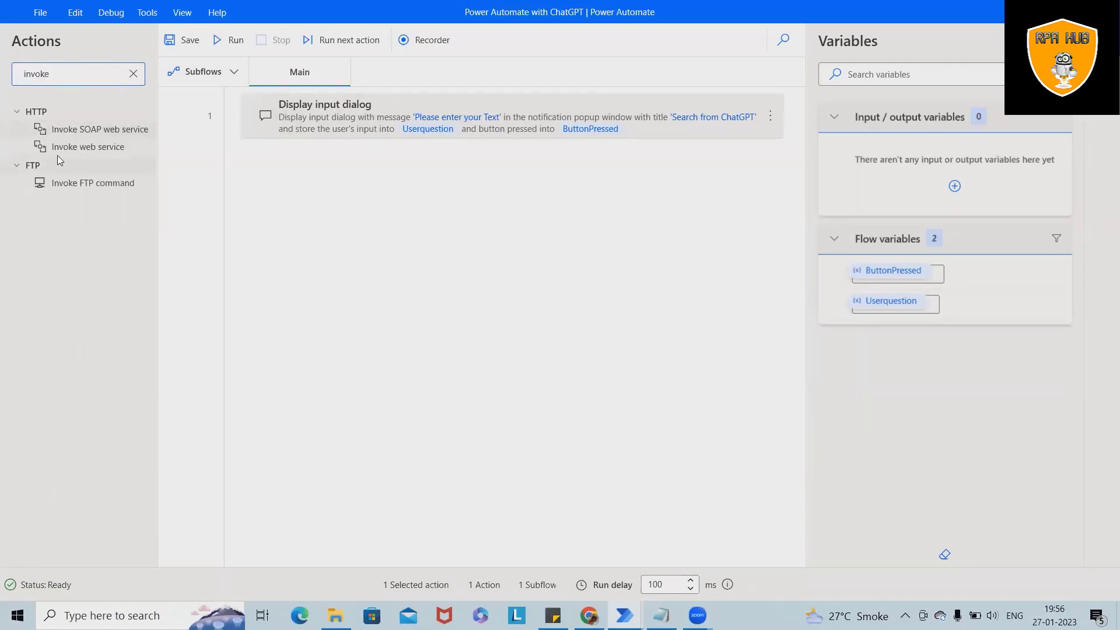
drag(85, 149, 549, 186)
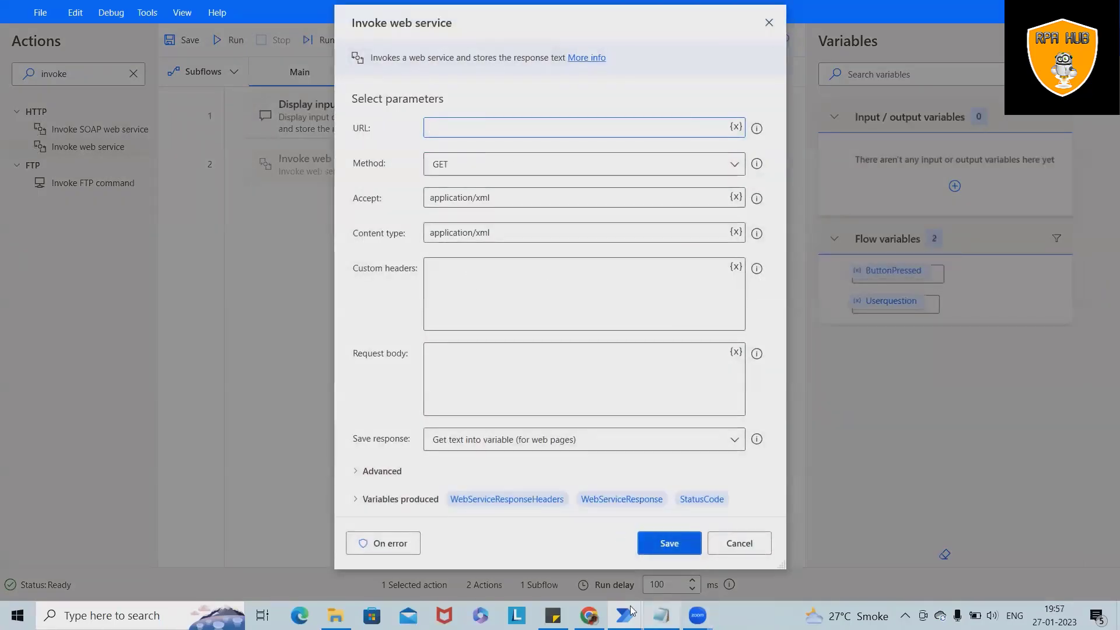
click(589, 615)
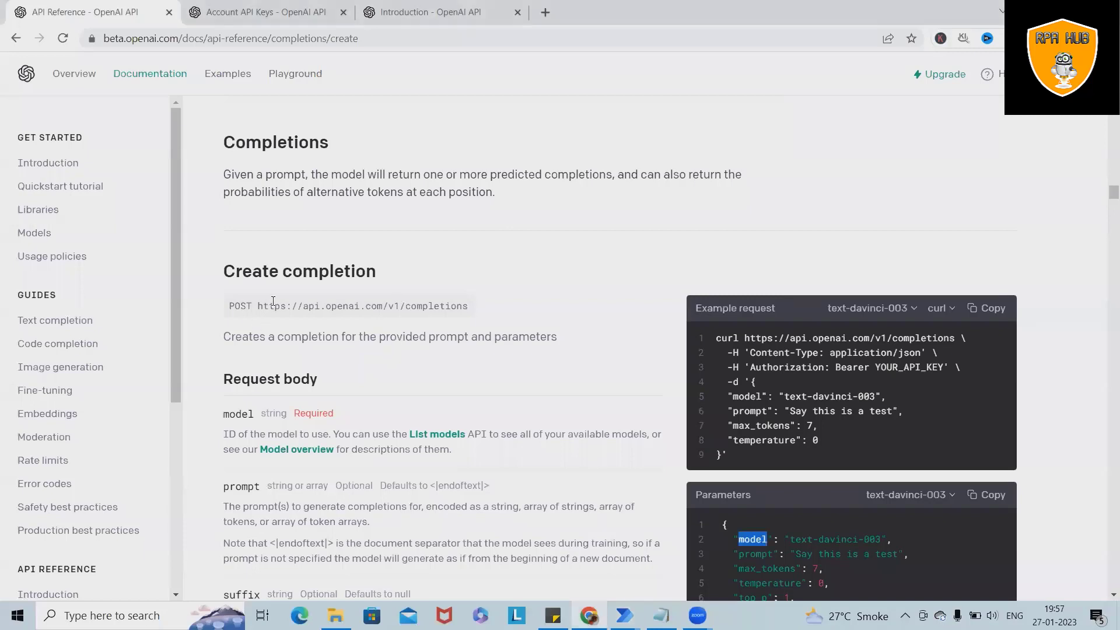
drag(259, 308, 468, 306)
key(ctrl+c)
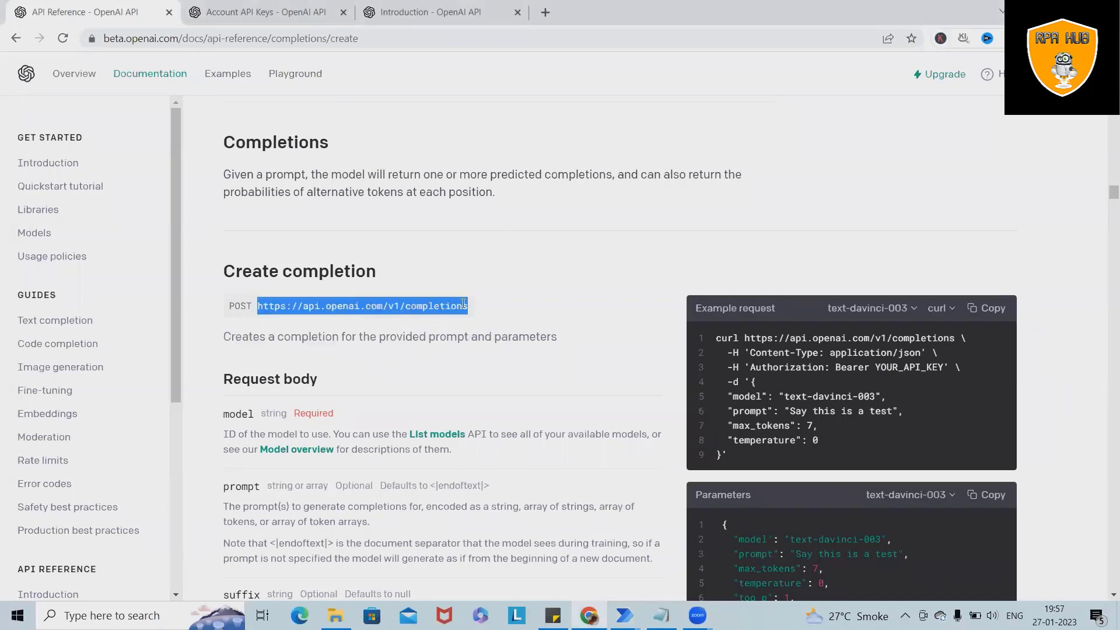
mouse_move(625, 615)
click(636, 540)
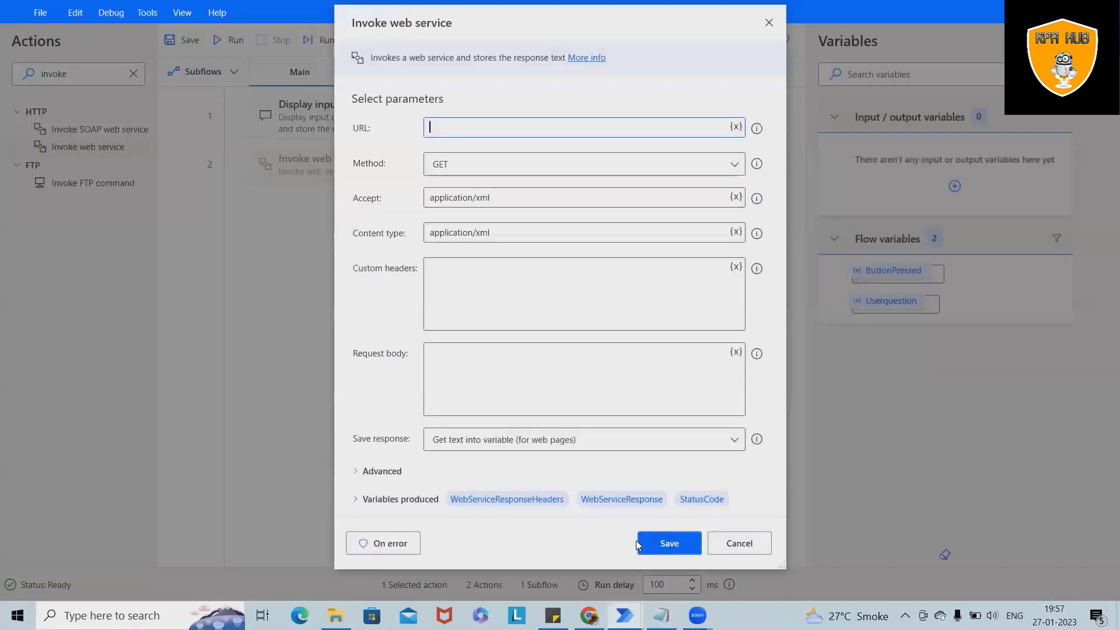
key(ctrl+v)
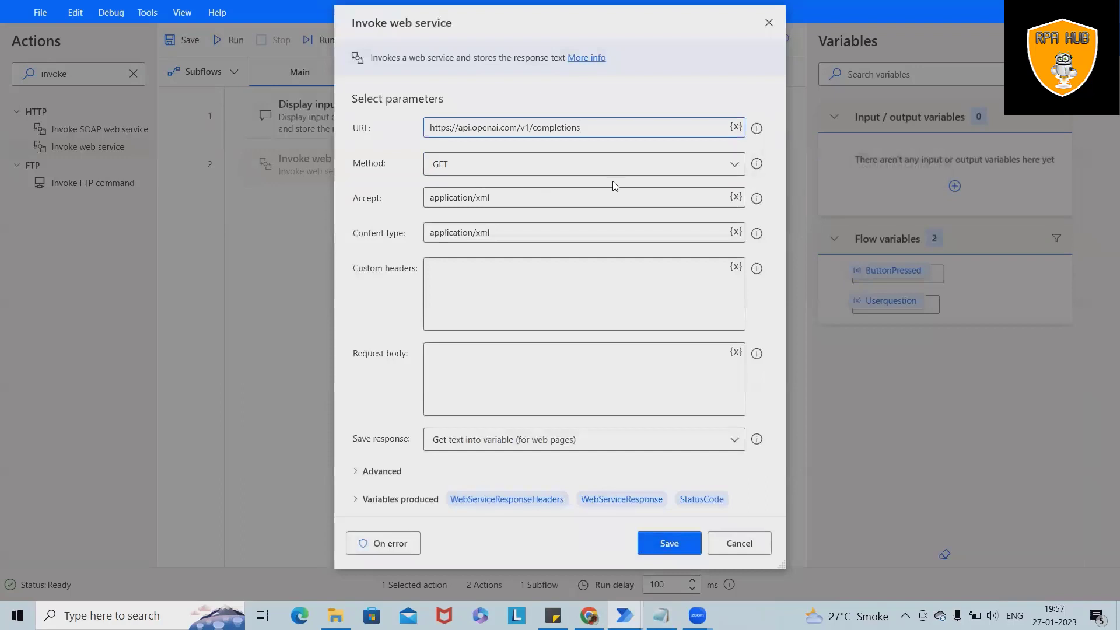
Step: Set the request method to POST and the content type to application/json
click(735, 167)
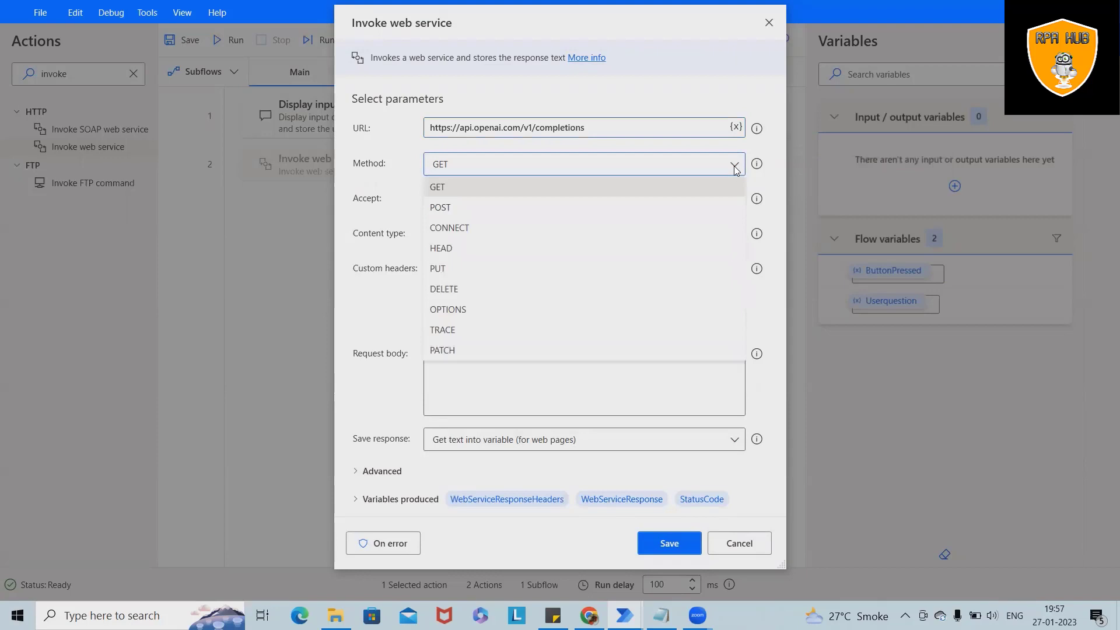
click(441, 209)
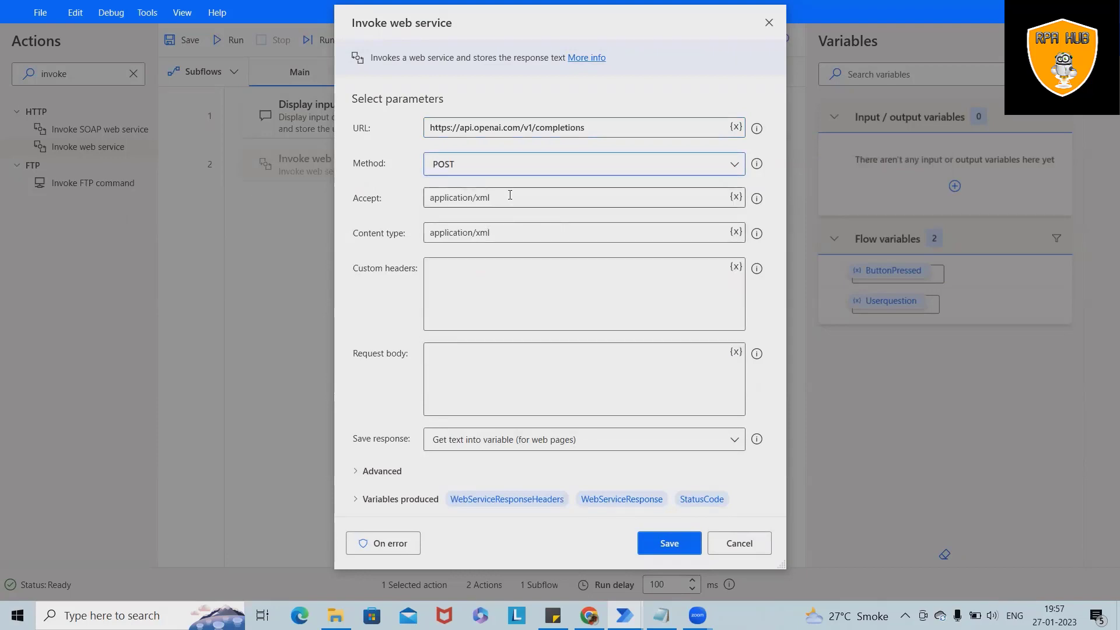
click(504, 234)
key(BackSpace)
key(BackSpace)
key(BackSpace)
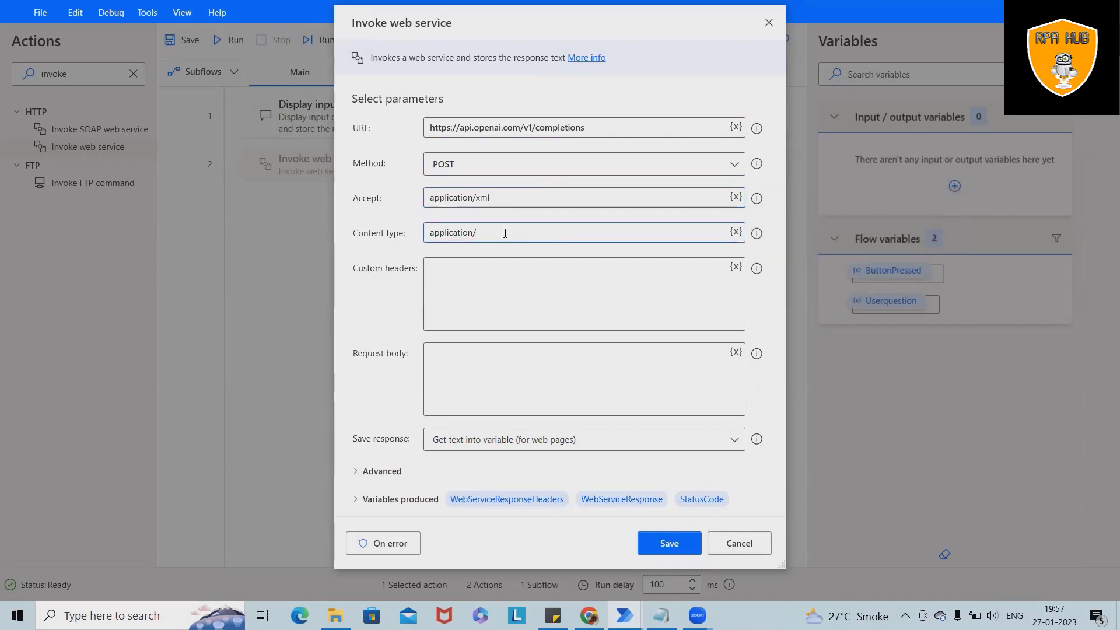
text(josn)
key(BackSpace)
key(BackSpace)
text(son)
click(499, 285)
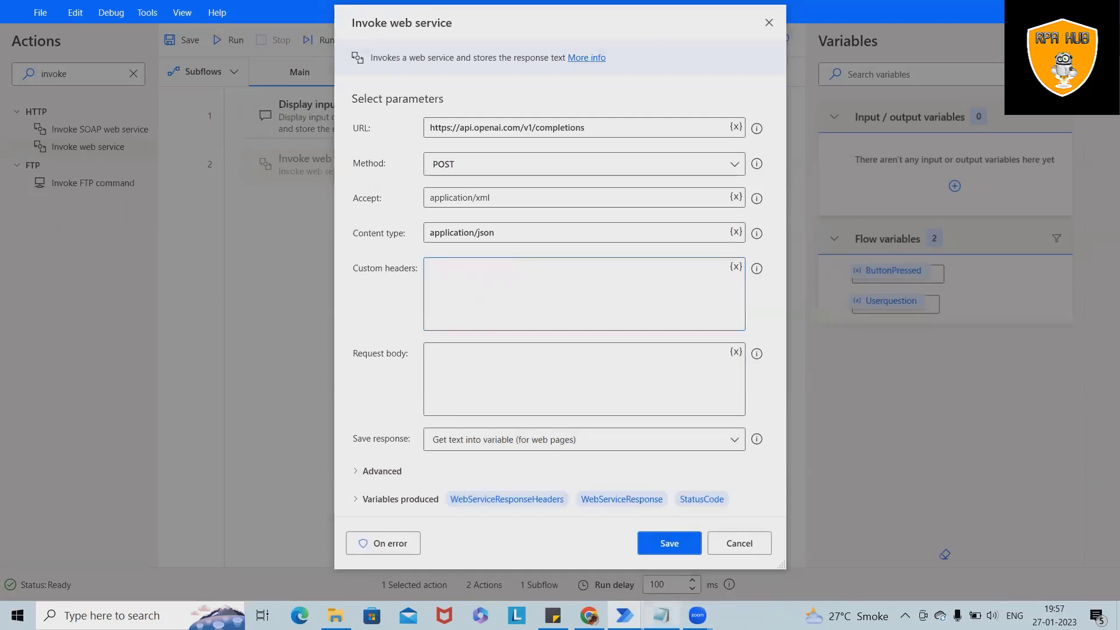
Step: Copy the 'Authorization: Bearer' API key line from the notes into Custom headers
key(alt+Tab)
drag(256, 159, 693, 168)
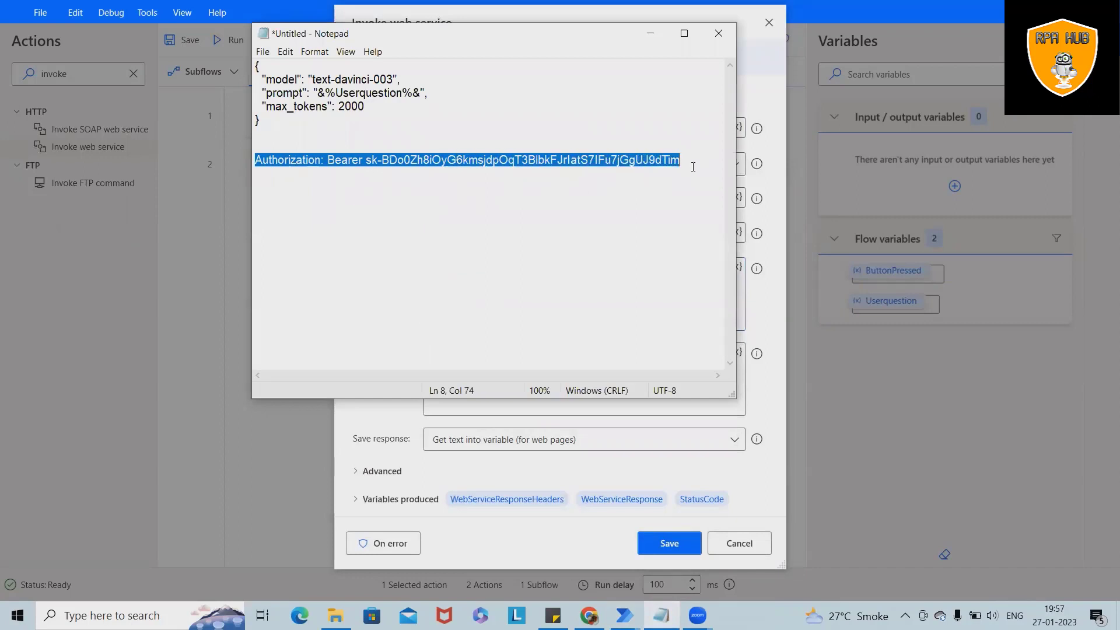
key(ctrl+c)
click(772, 303)
key(ctrl+v)
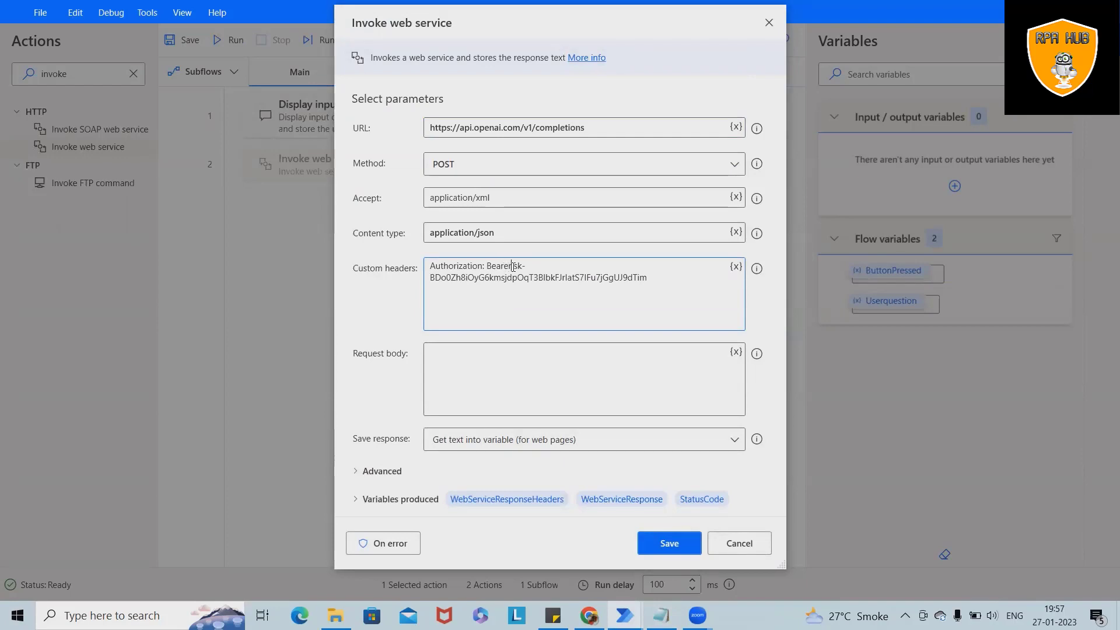
drag(513, 266, 411, 260)
Step: Compare the header with the docs' example authorization header, then return to the request body field
key(alt+Tab)
key(alt+Tab)
key(Tab)
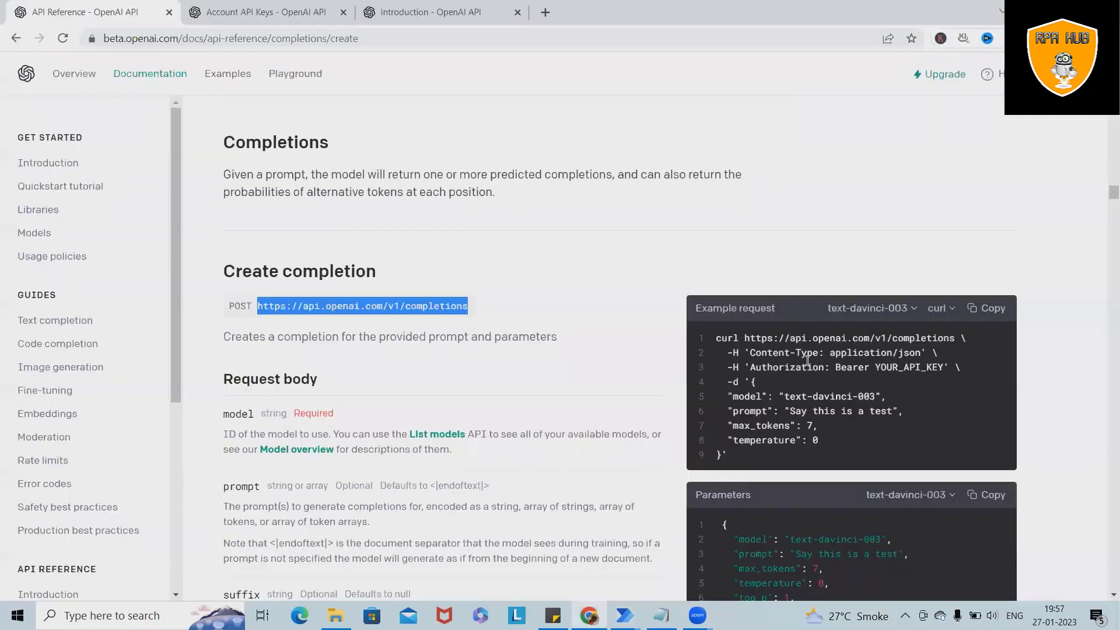
drag(750, 367, 941, 367)
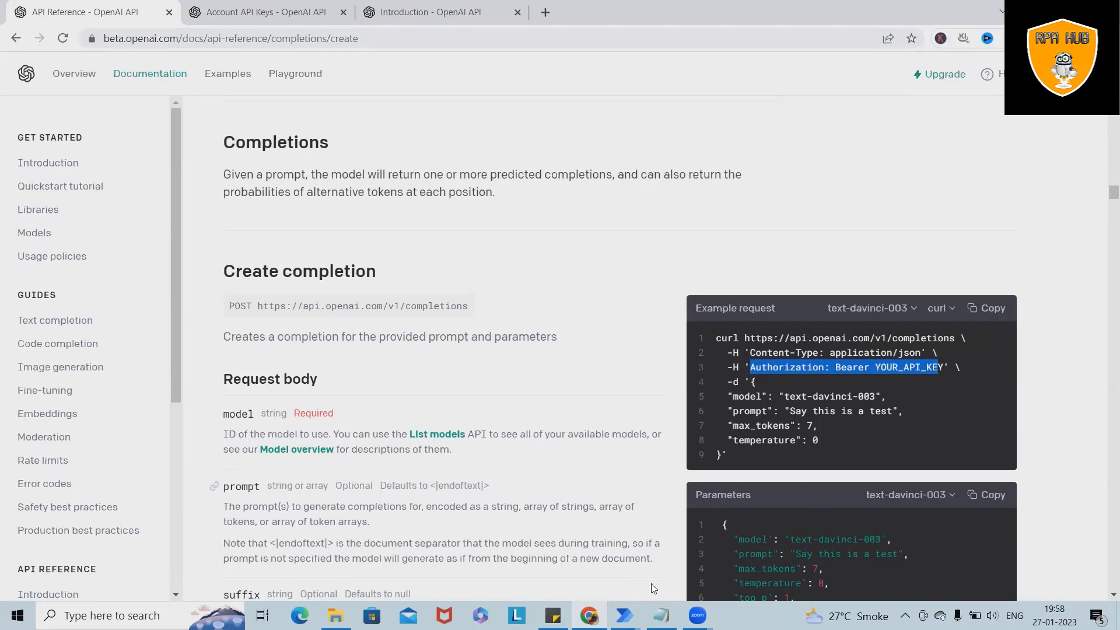
mouse_move(625, 615)
click(688, 561)
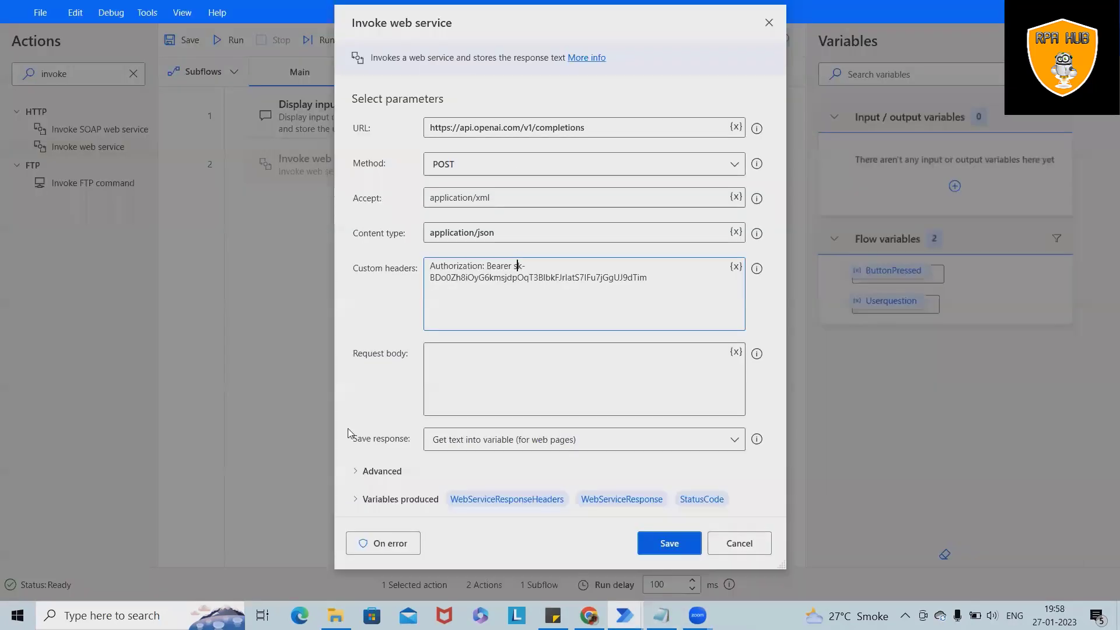
click(478, 359)
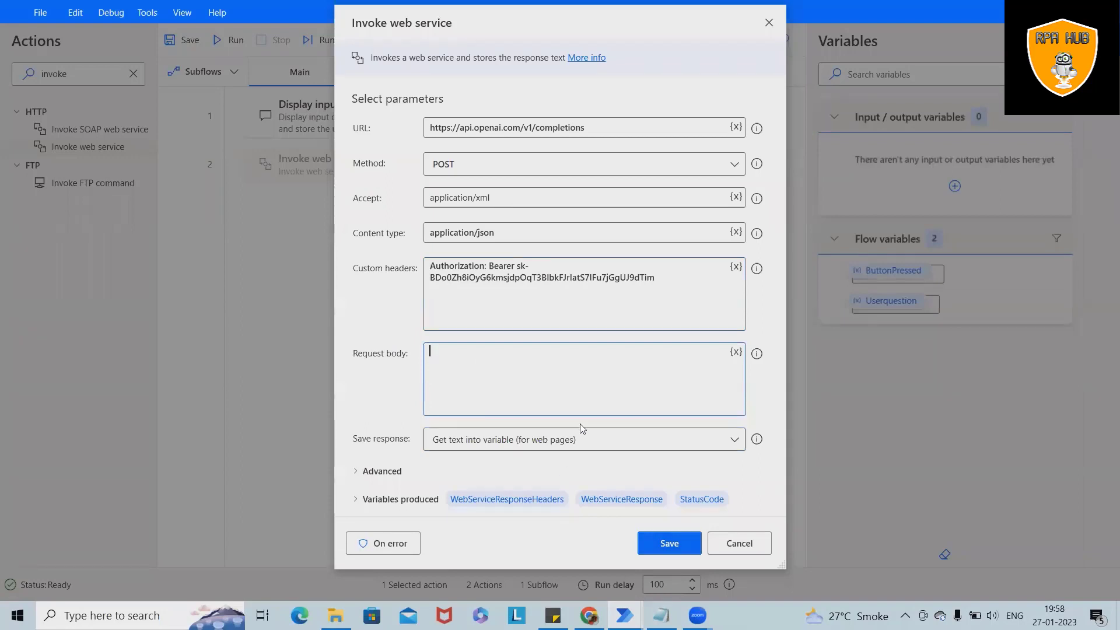
Step: Copy the JSON request body from Notepad and paste it into the web service Request body
click(661, 615)
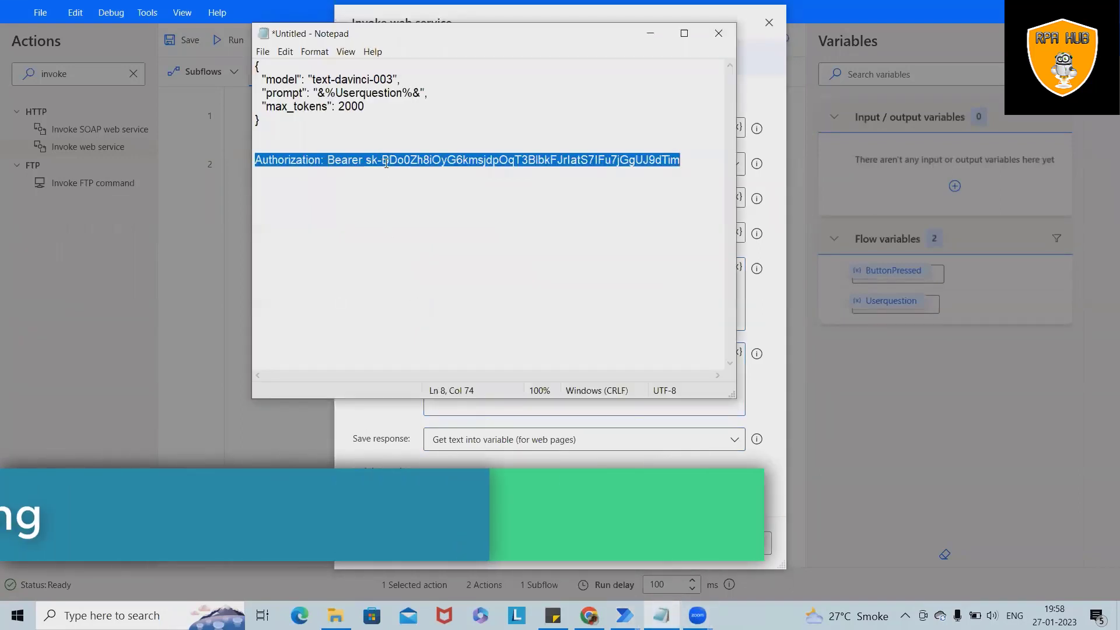
click(386, 162)
drag(260, 120, 255, 65)
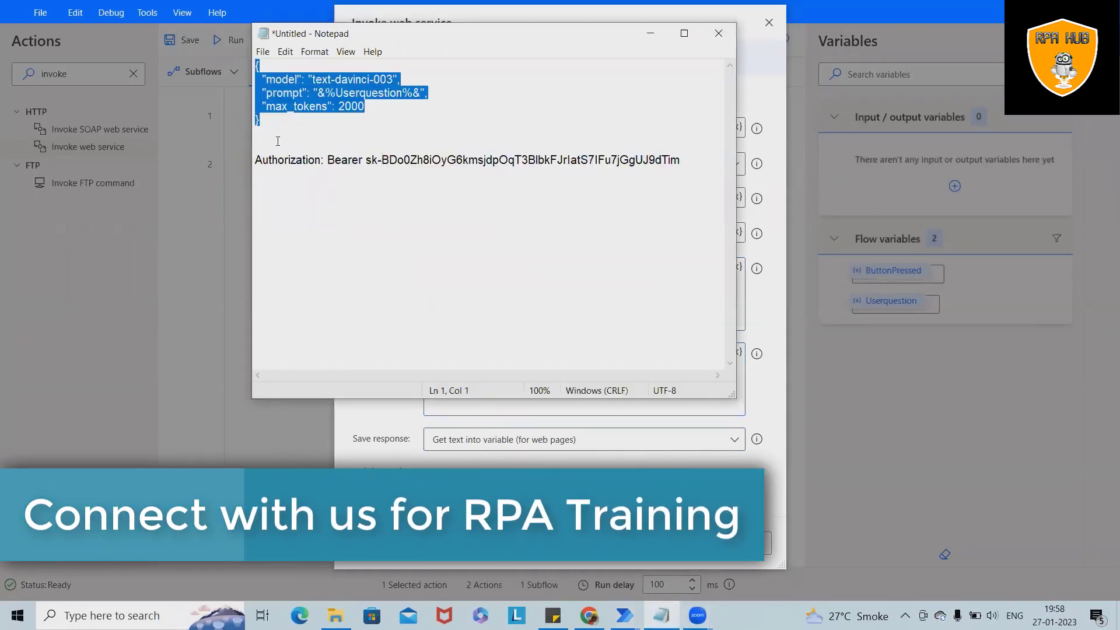
click(642, 452)
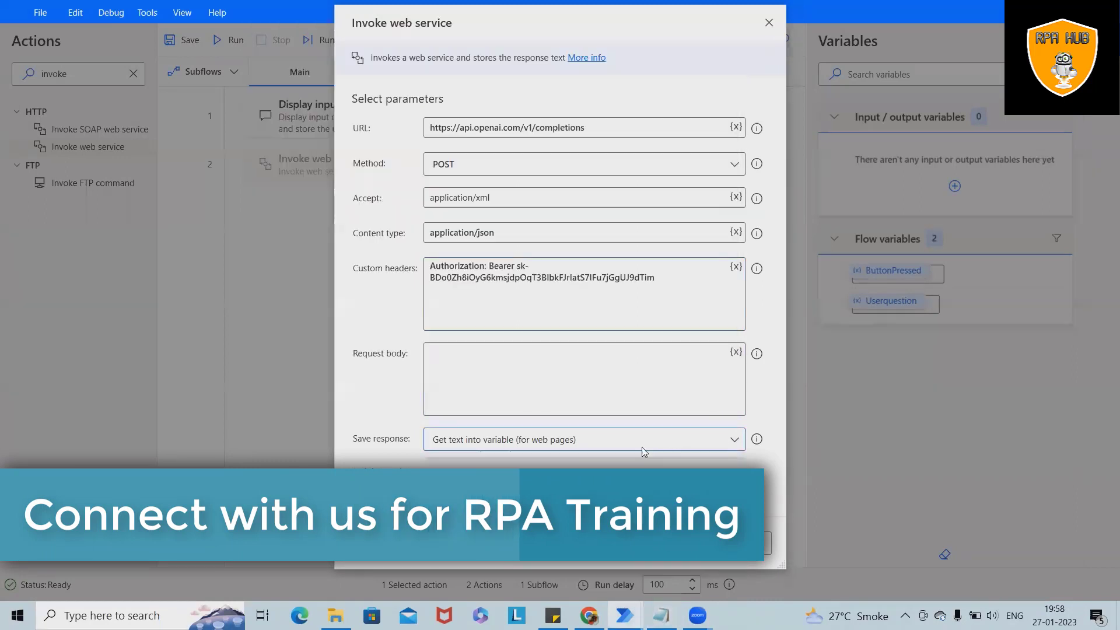
click(503, 369)
key(ctrl+v)
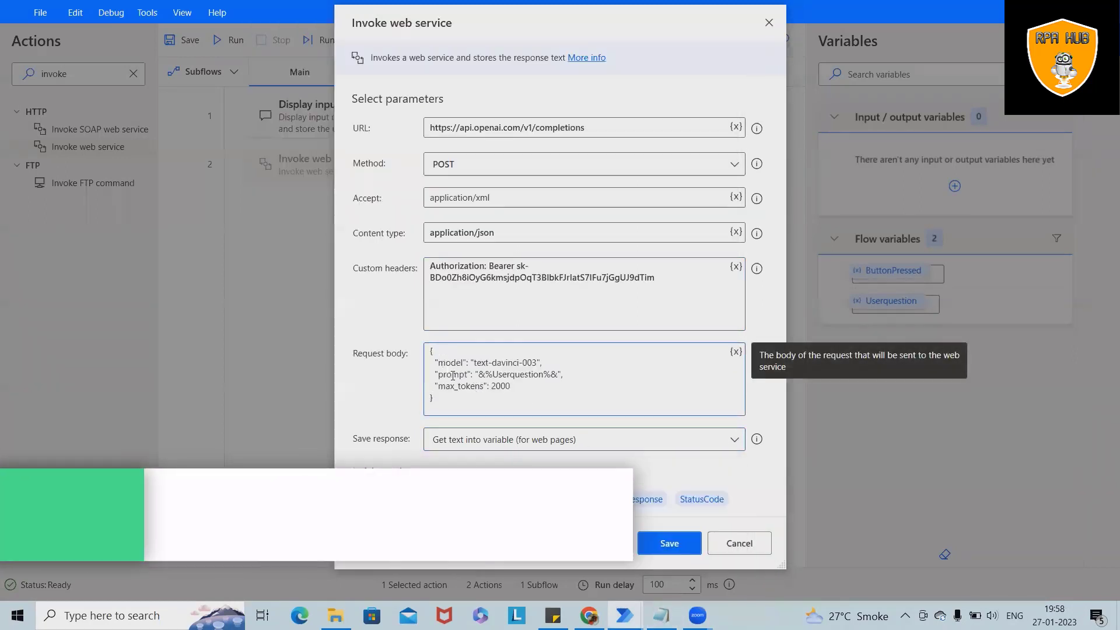
Step: Replace the hand-typed prompt reference with the Userquestion variable from the variable list
drag(447, 365, 453, 364)
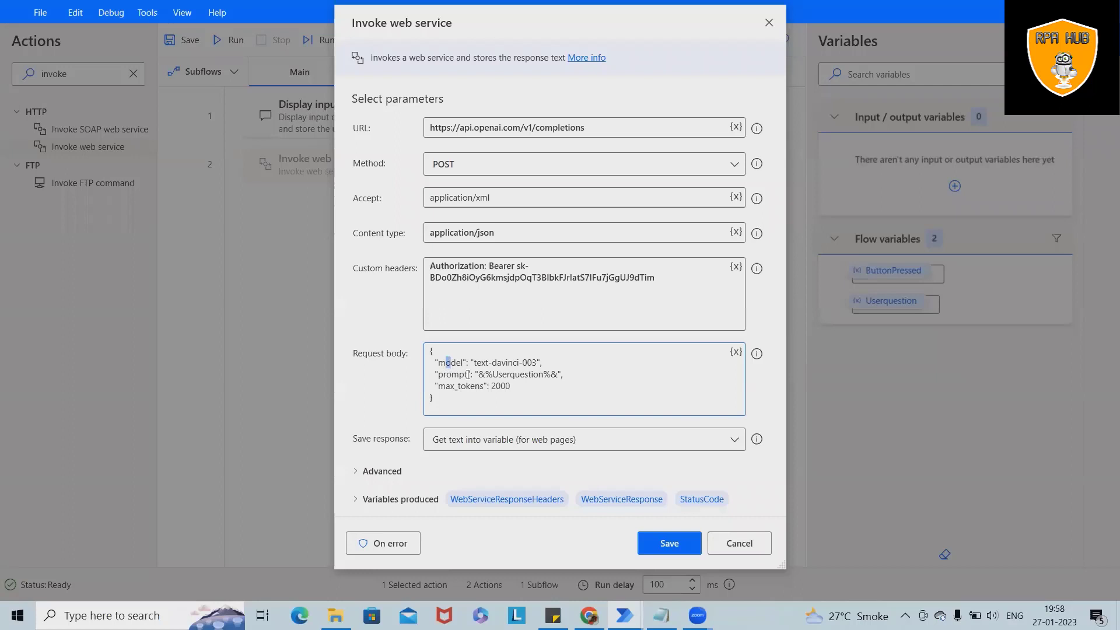
drag(444, 375, 474, 384)
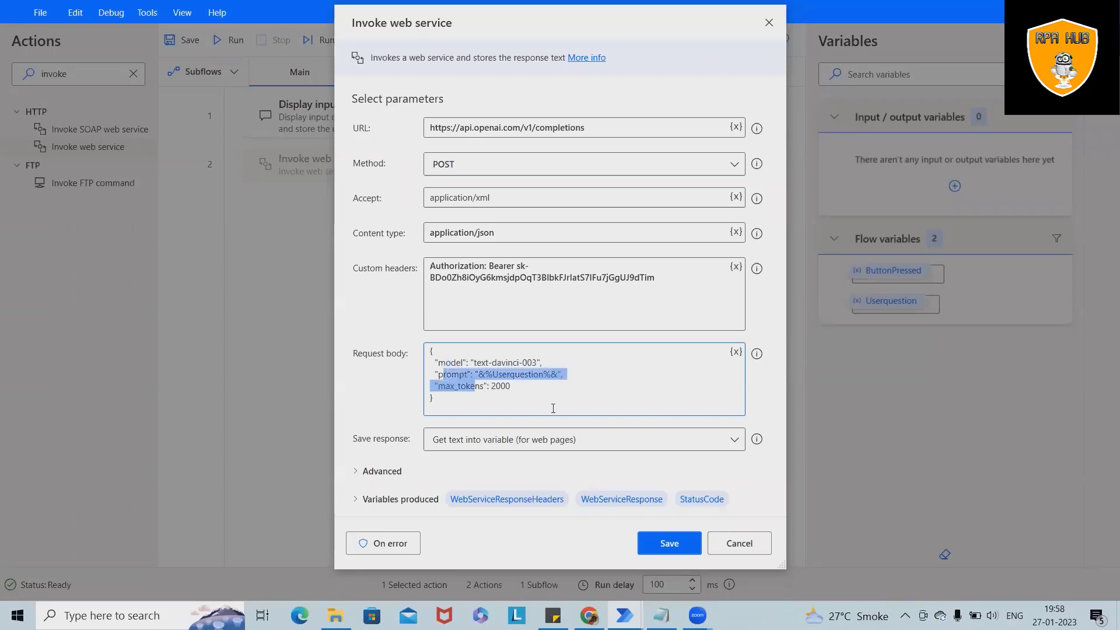
click(534, 381)
click(544, 374)
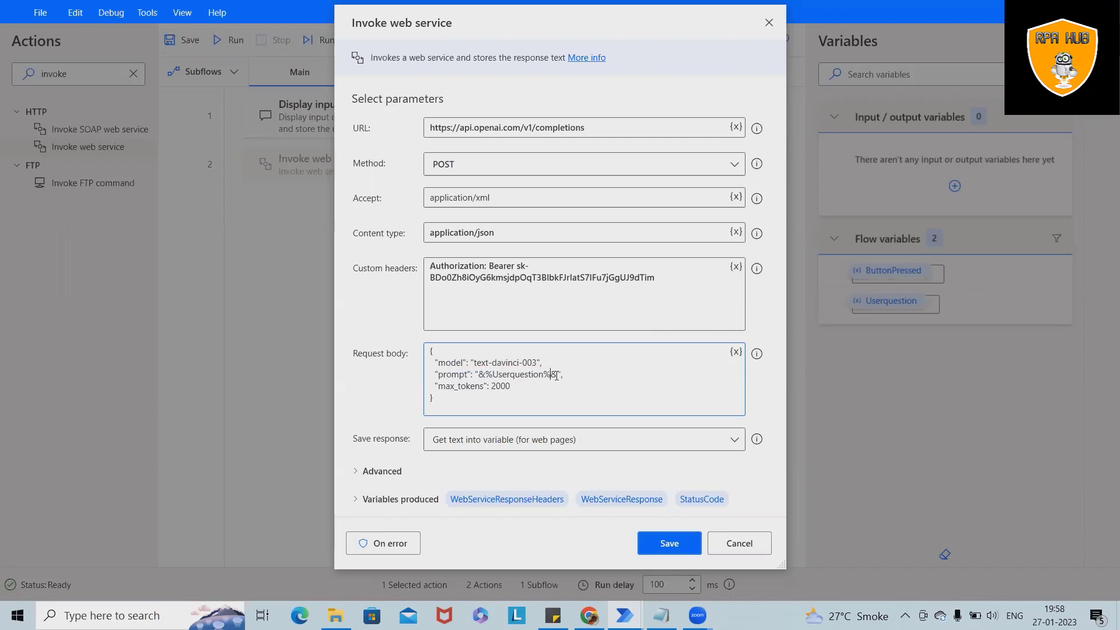
key(Delete)
key(BackSpace)
key(BackSpace)
key(BackSpace)
key(BackSpace)
key(BackSpace)
key(BackSpace)
key(BackSpace)
key(BackSpace)
key(BackSpace)
key(BackSpace)
key(BackSpace)
key(BackSpace)
key(BackSpace)
click(736, 352)
click(507, 551)
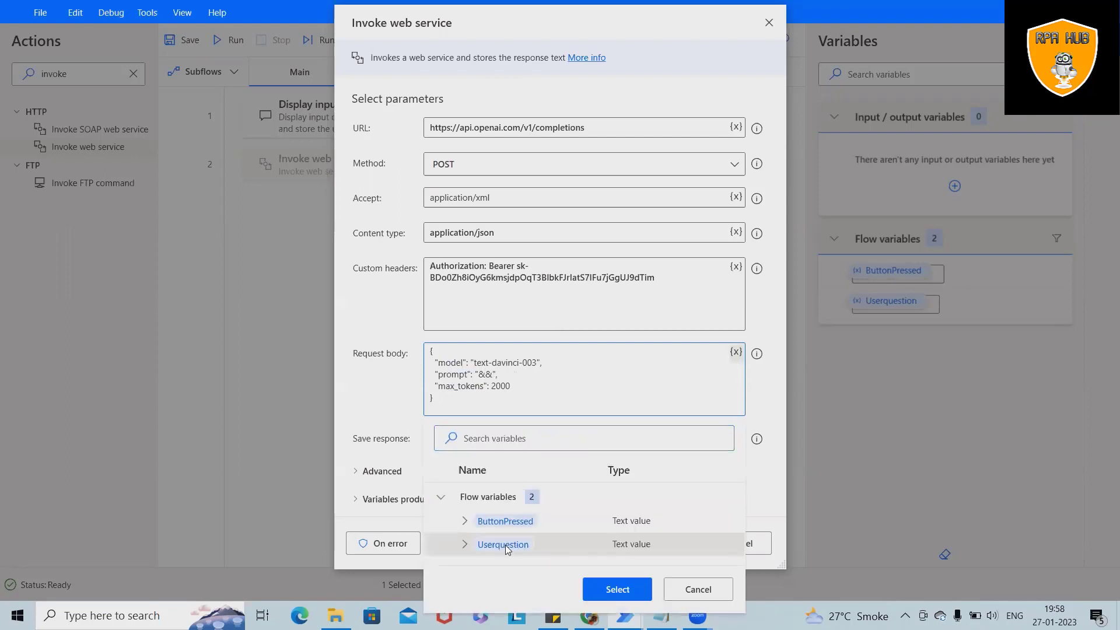
click(619, 588)
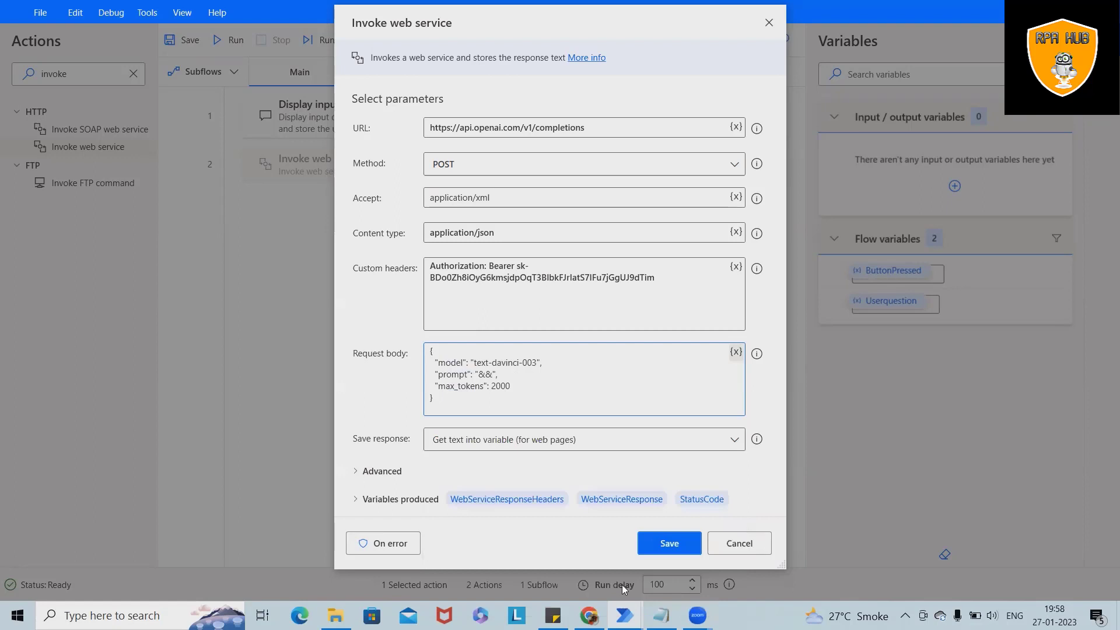
click(511, 387)
Step: Switch off Encode request body under Advanced and save the Invoke web service action
click(360, 471)
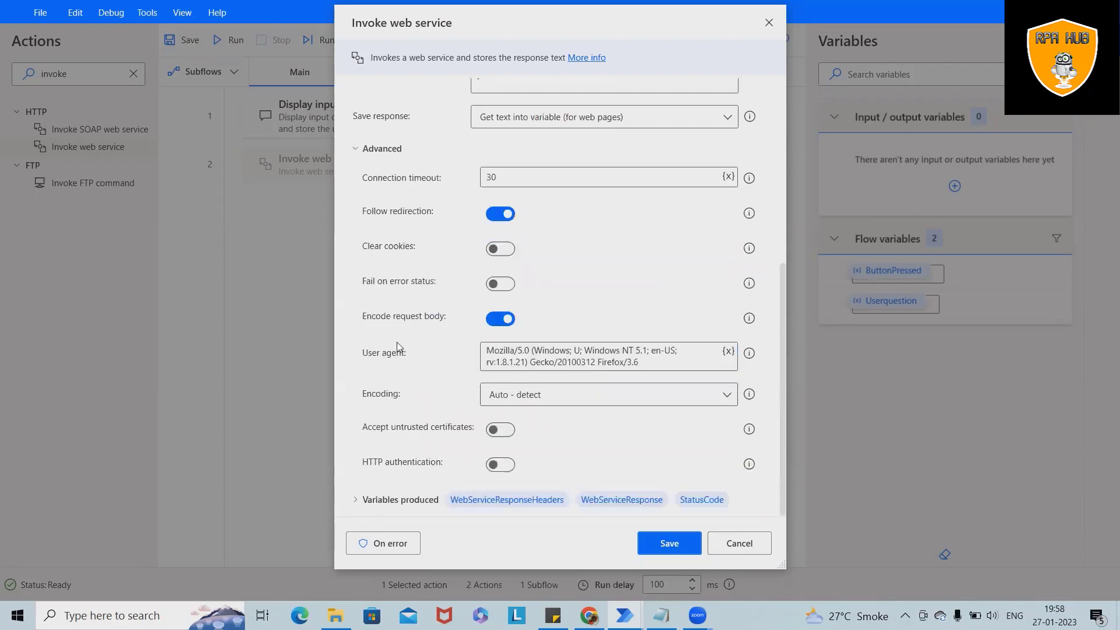
click(496, 322)
click(670, 543)
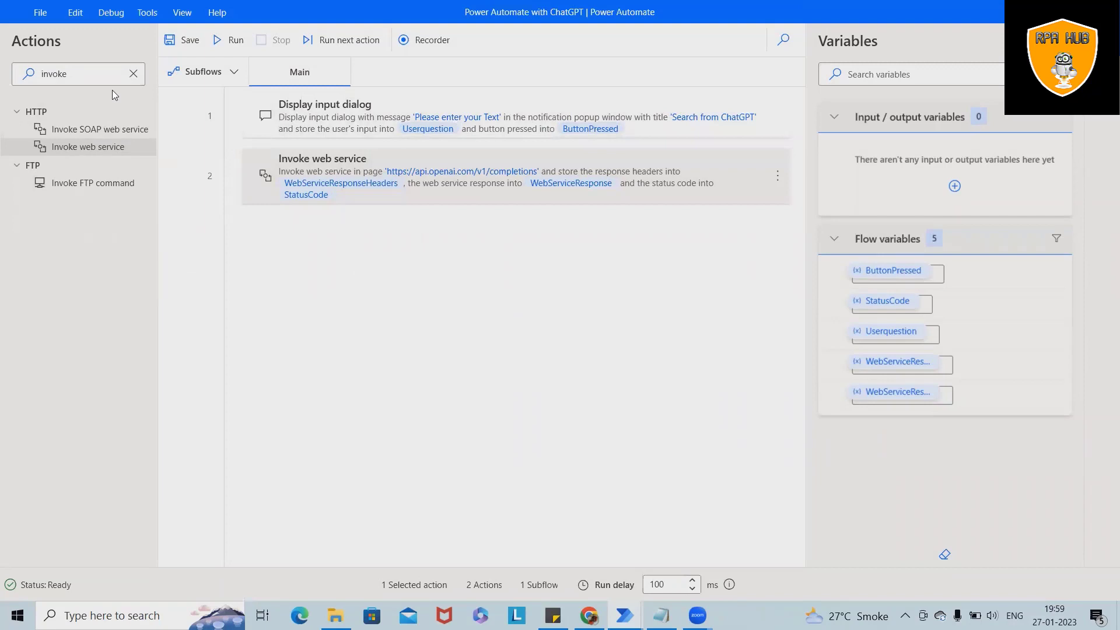
Step: Add a Convert JSON to custom object action using %WebServiceResponse% as the JSON input
click(133, 73)
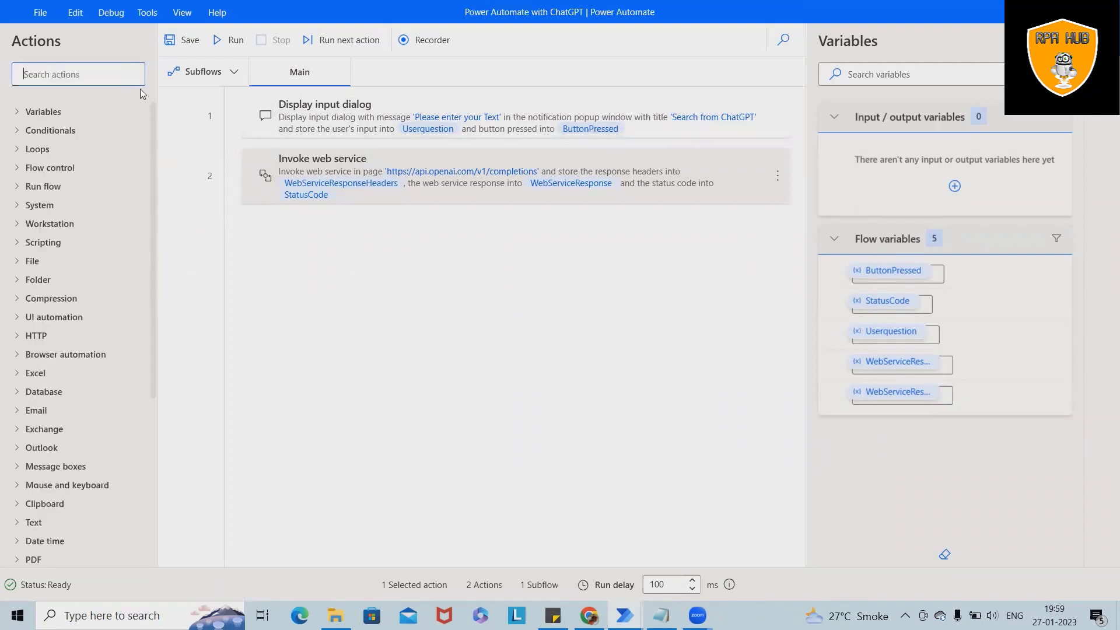
text(convert)
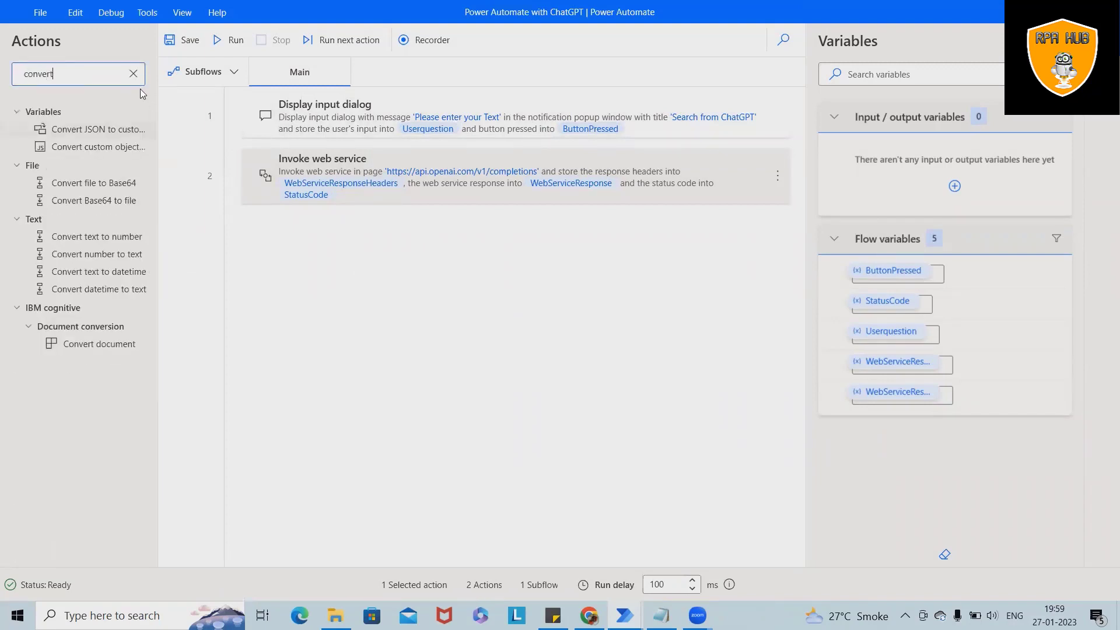
drag(97, 130, 379, 264)
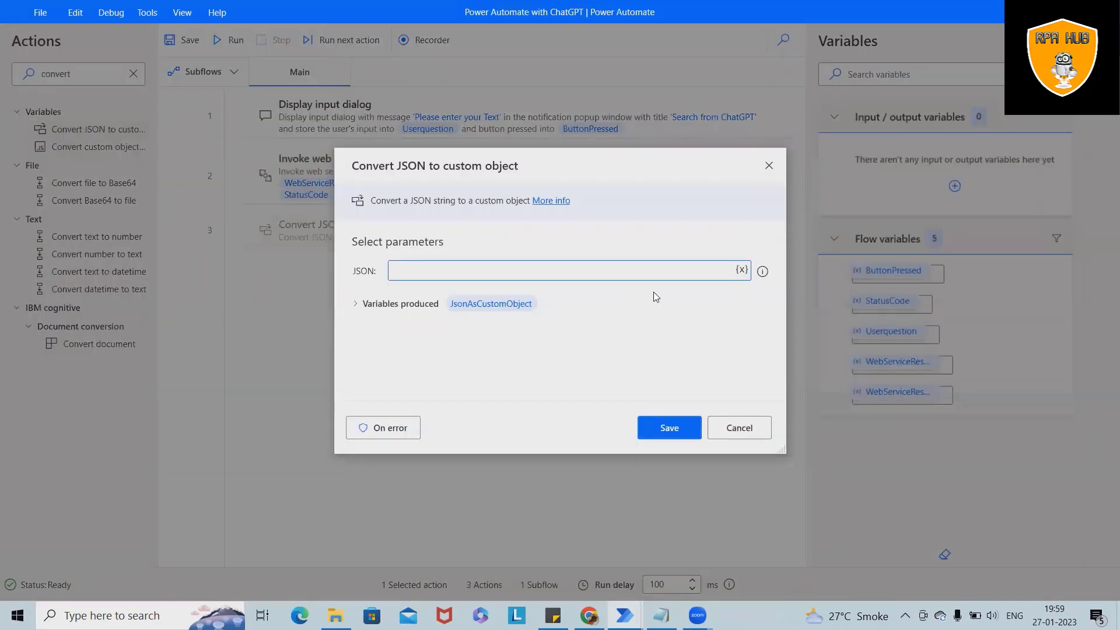
click(742, 270)
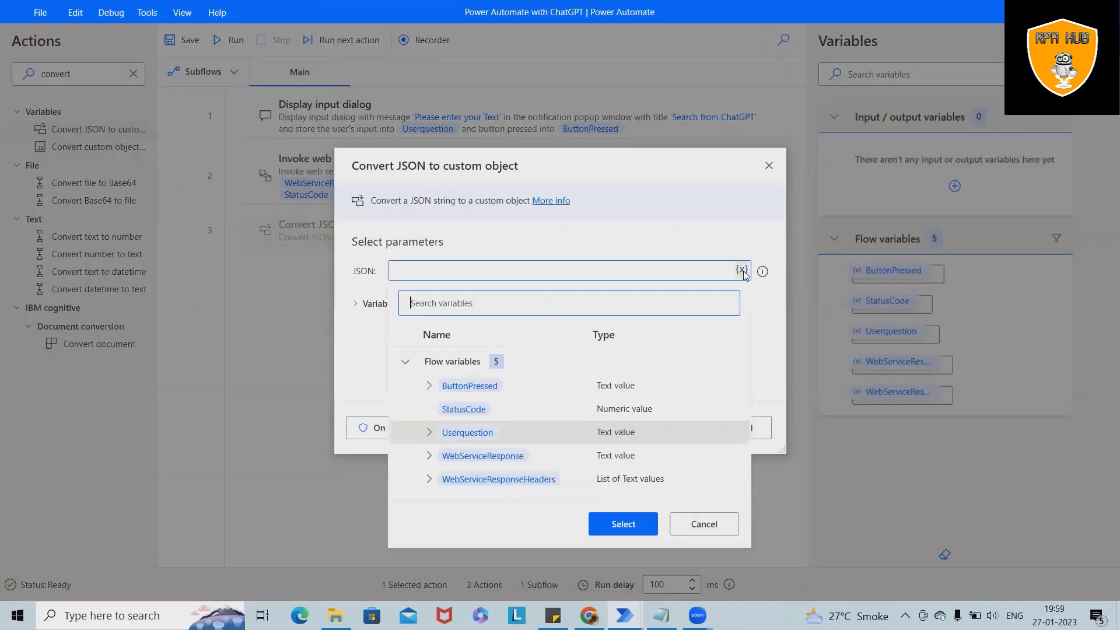
click(500, 458)
click(623, 524)
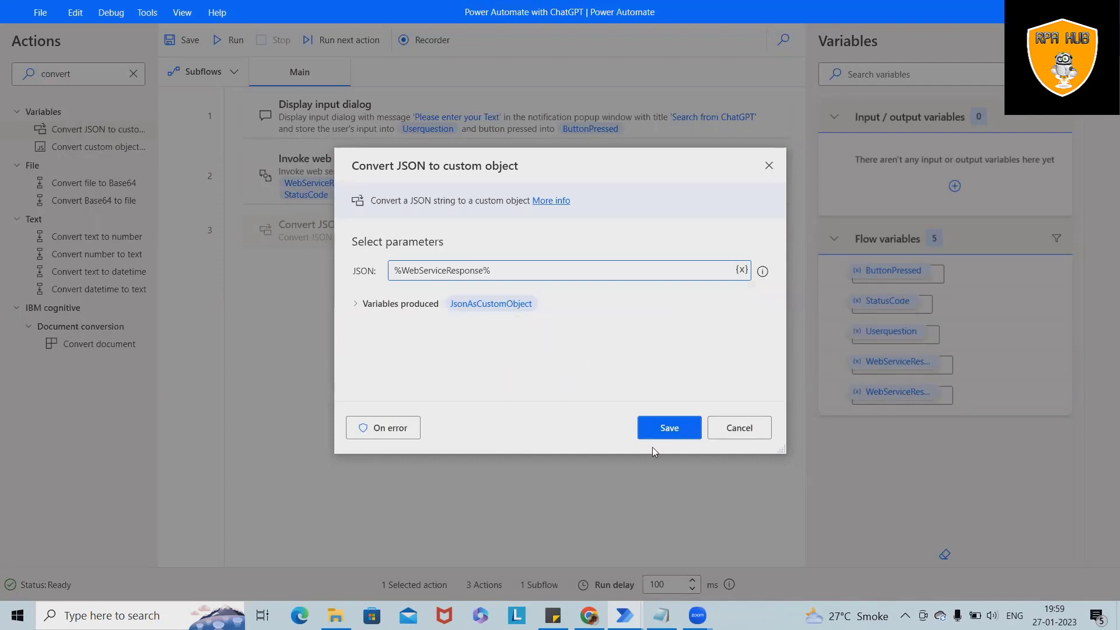
click(672, 432)
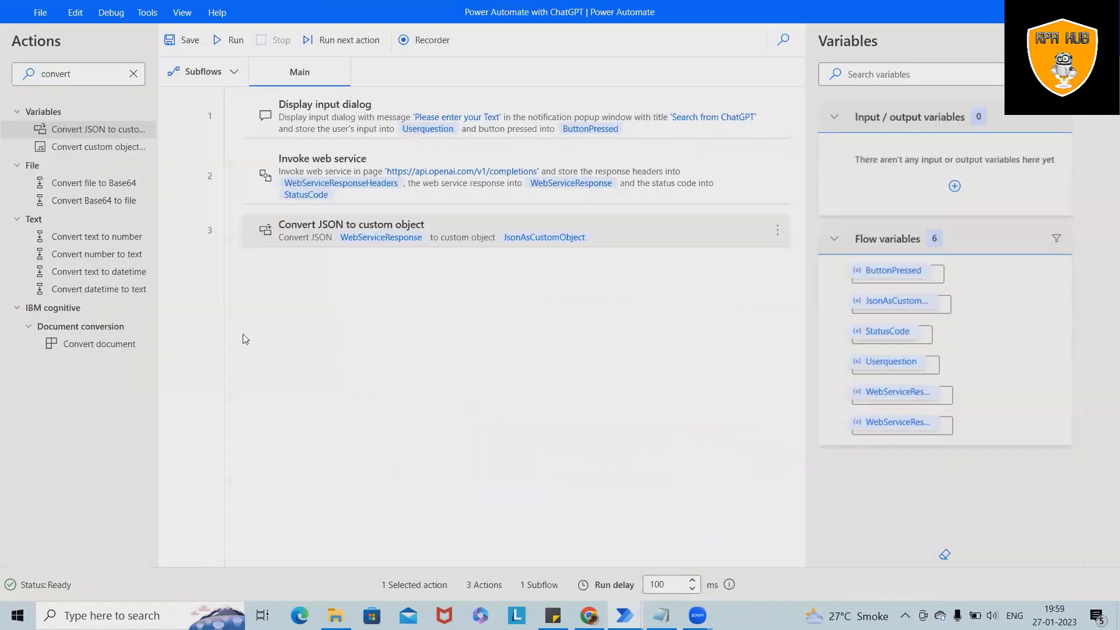
click(133, 73)
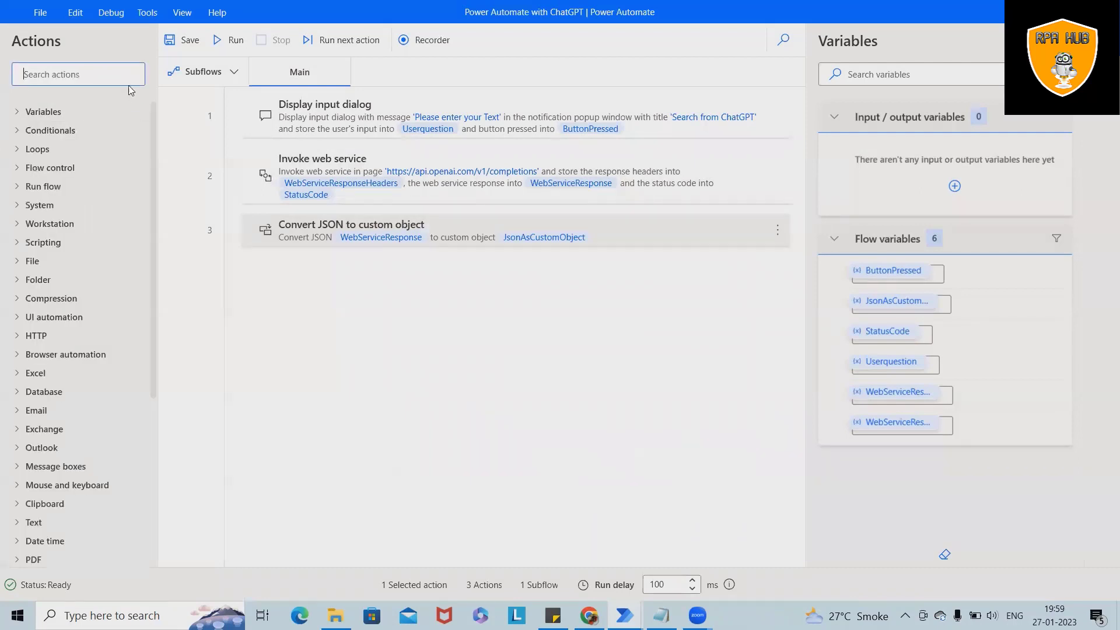
text(dis)
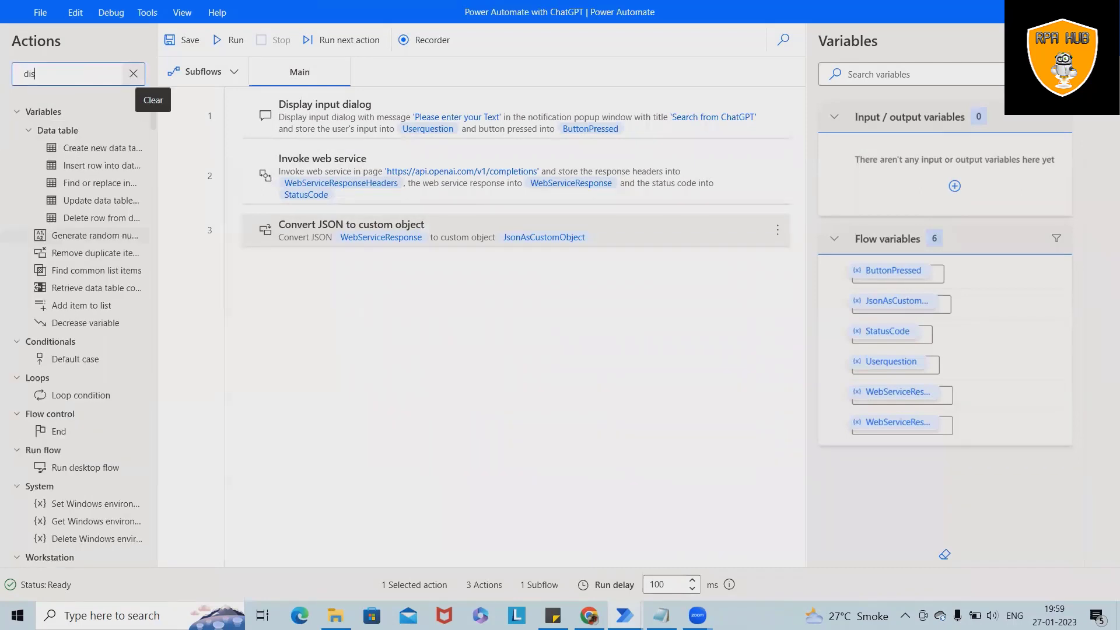
text(play)
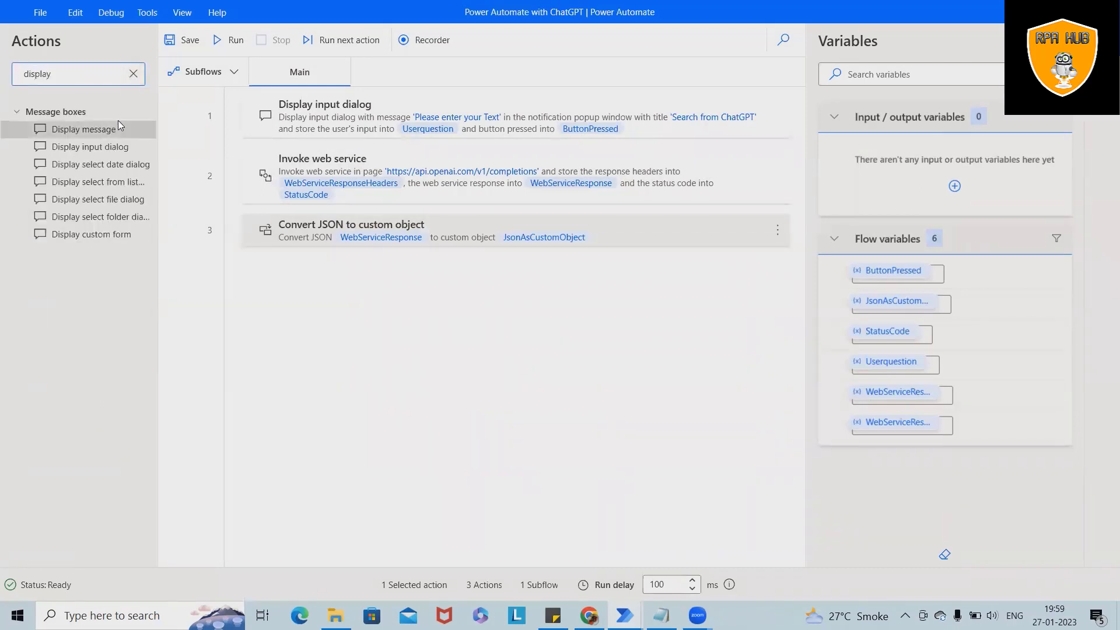
Step: Add a Display message titled 'Response Output' with %JsonAsCustomObject% as the message
drag(88, 129, 528, 324)
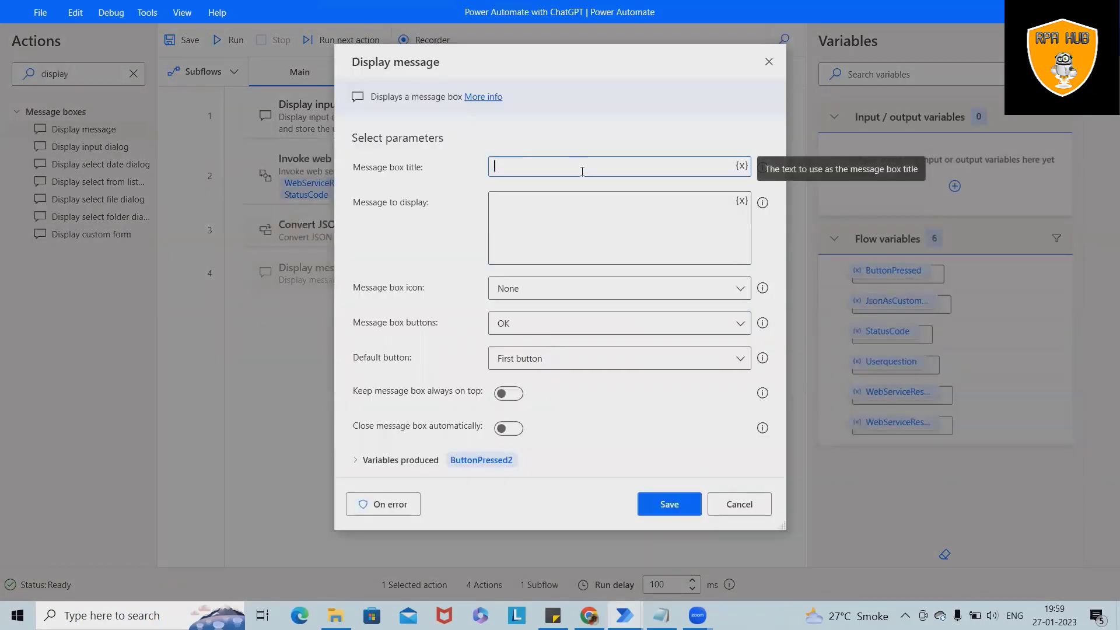
click(583, 171)
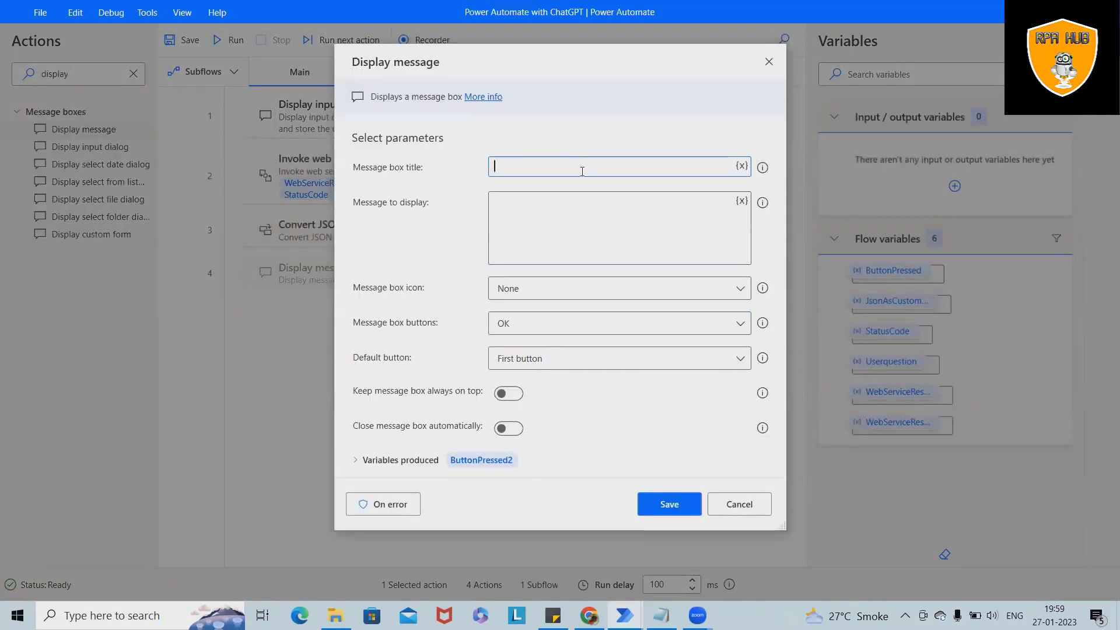
text(Response Output)
click(527, 220)
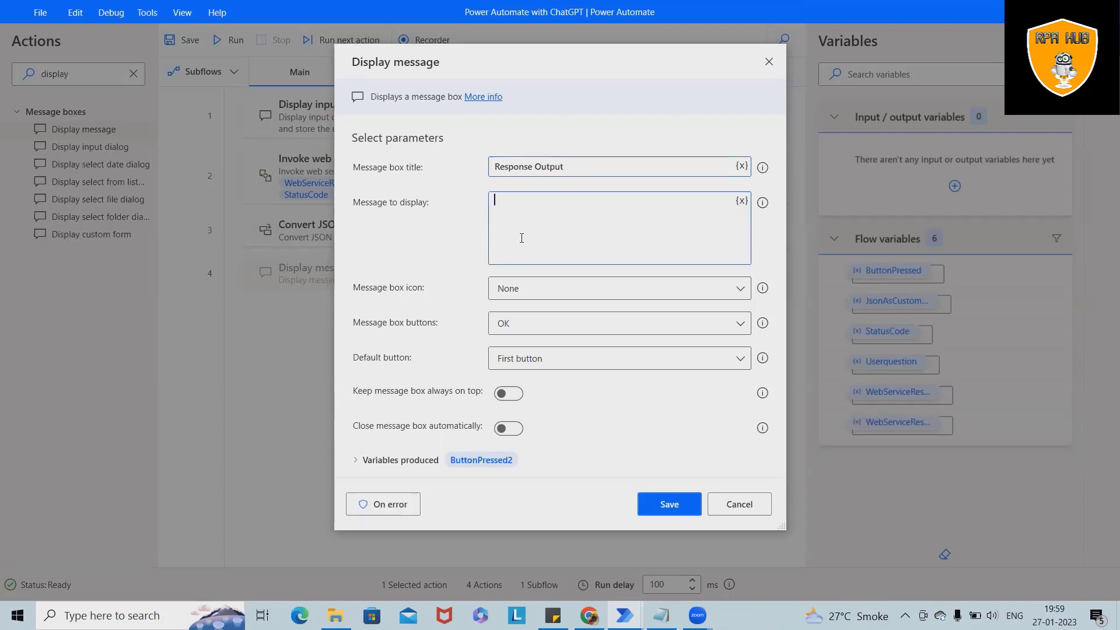
click(742, 202)
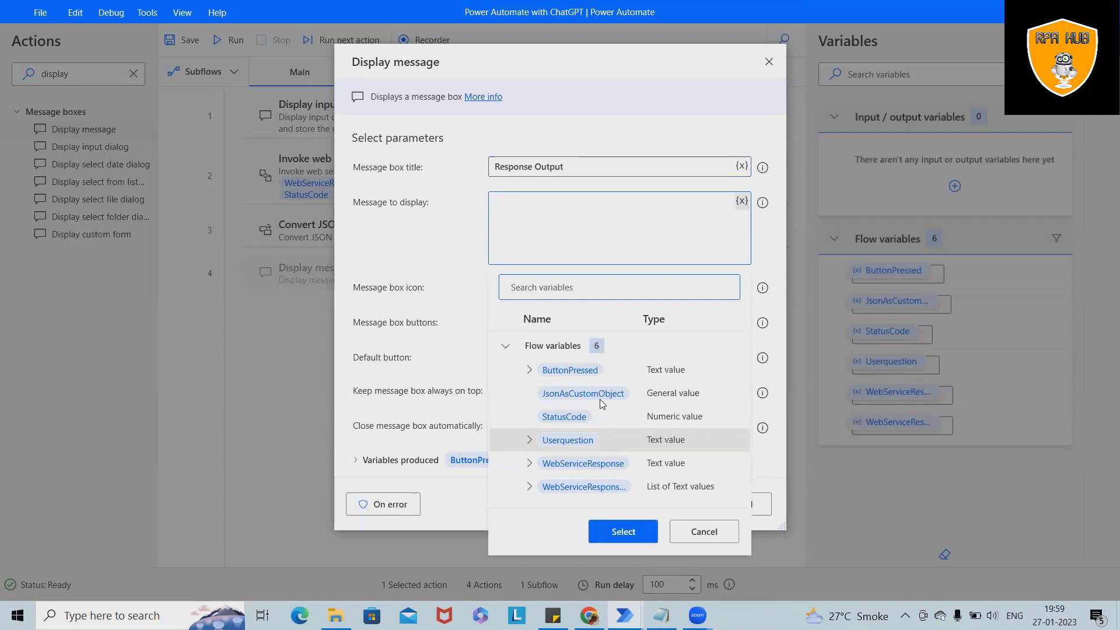
click(583, 394)
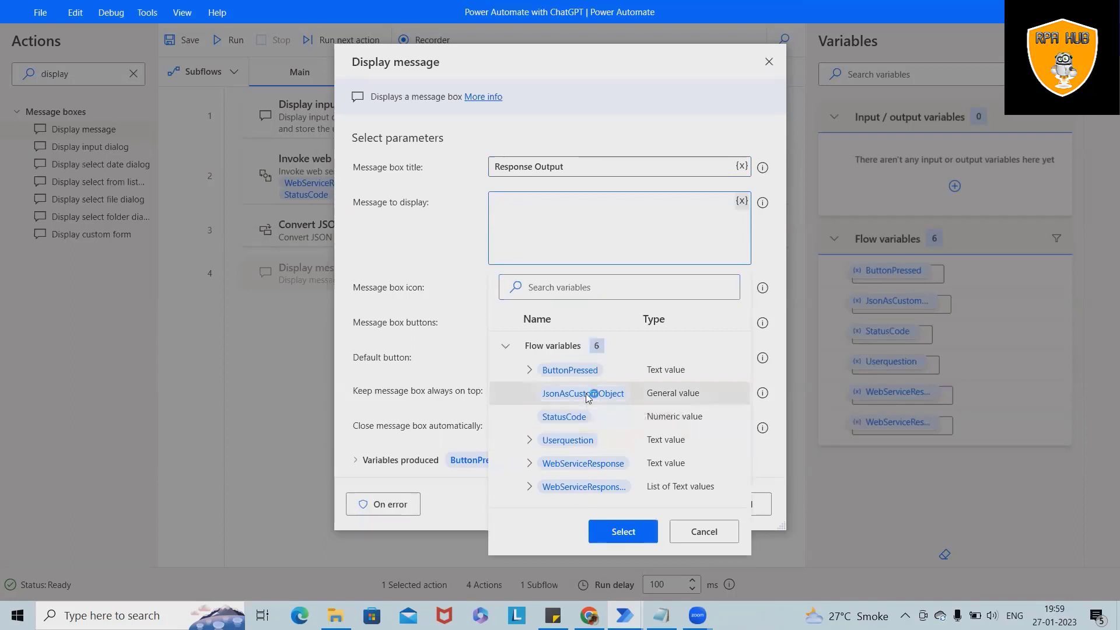
click(622, 532)
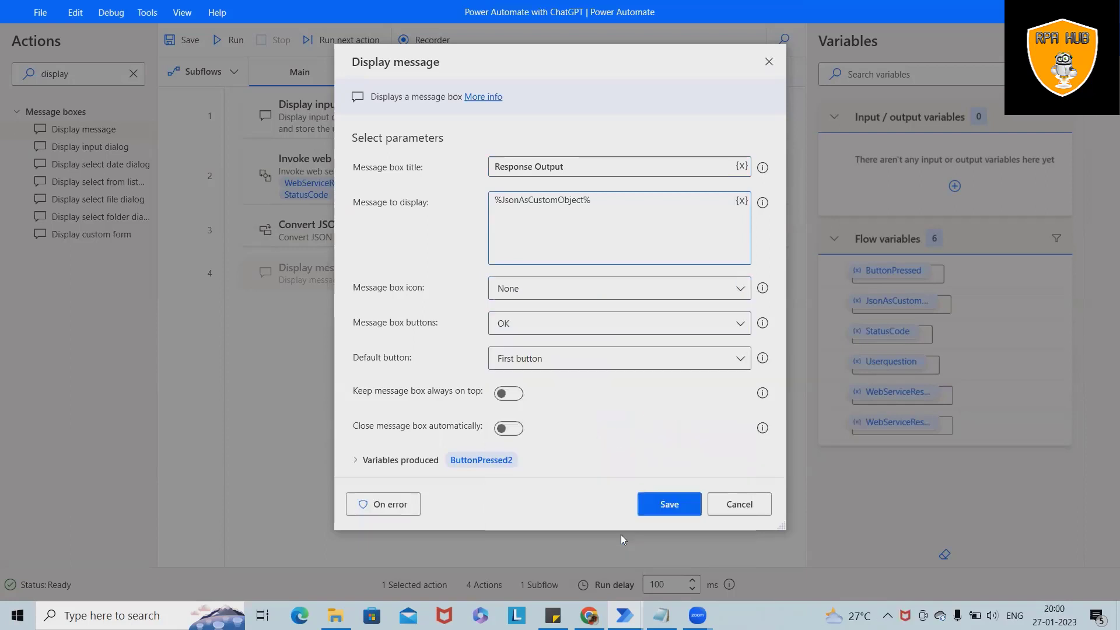
click(581, 200)
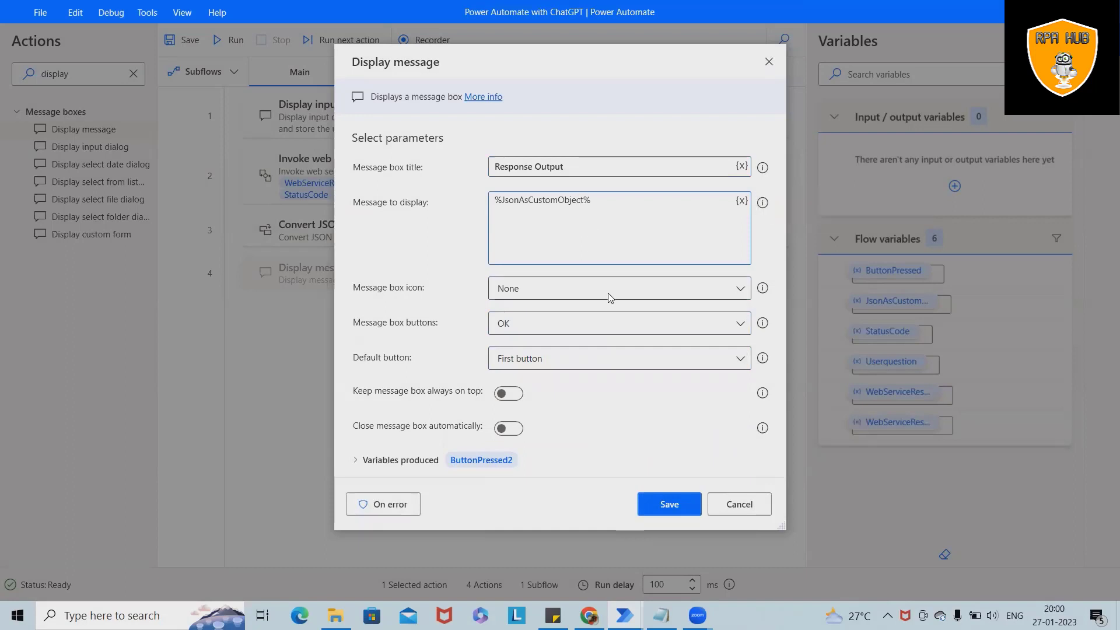
click(666, 503)
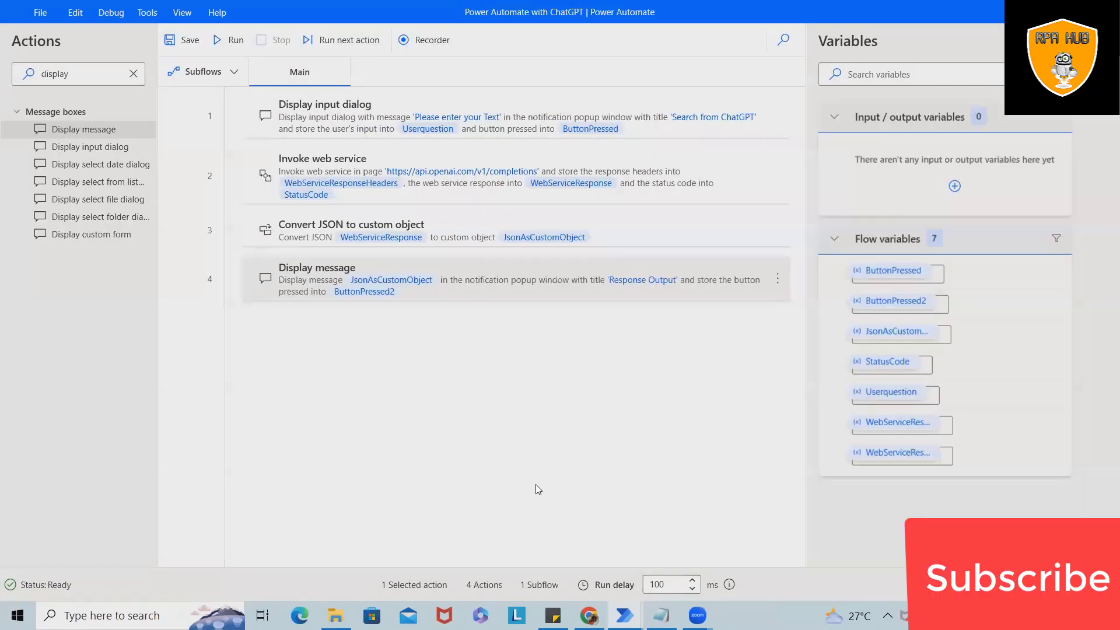
Step: Save the flow and run it with the question 'What is Java'
click(186, 41)
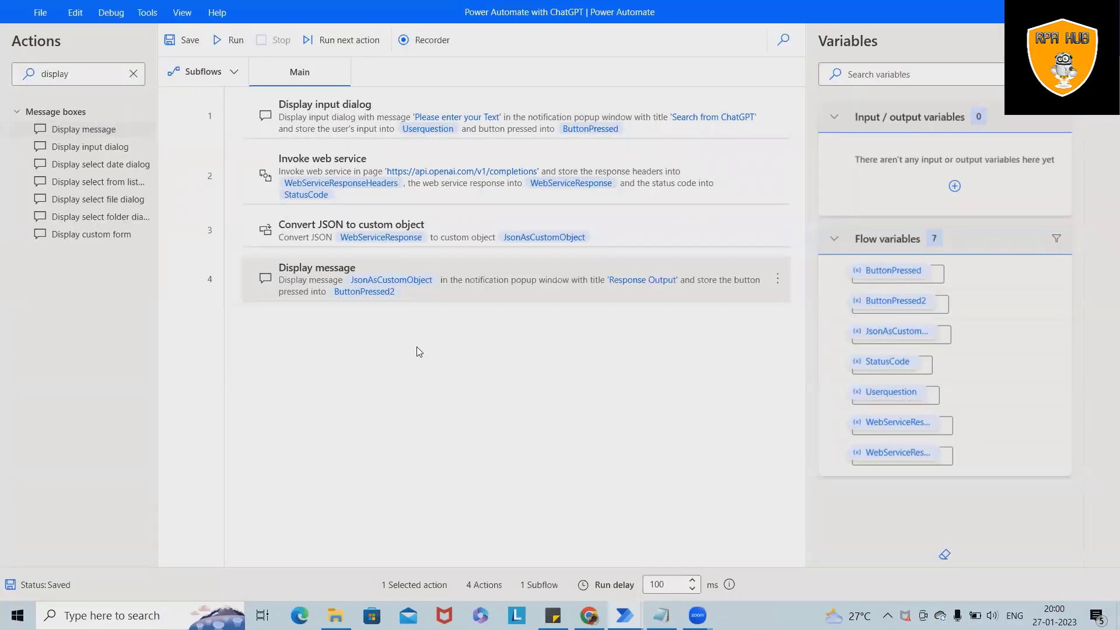
click(234, 40)
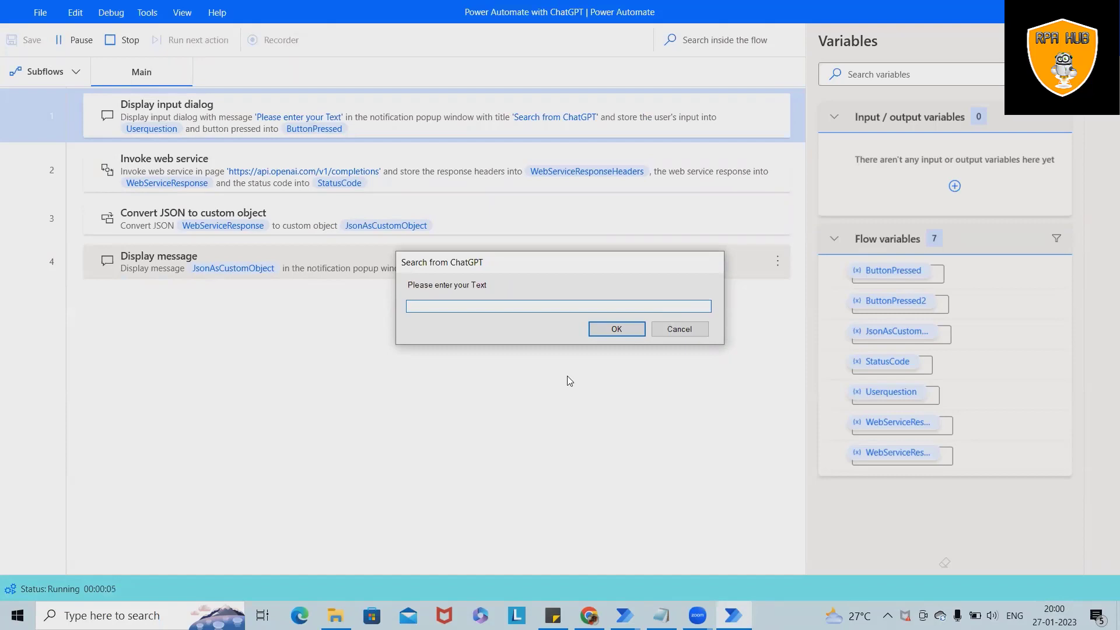
text(What is Java)
key(Return)
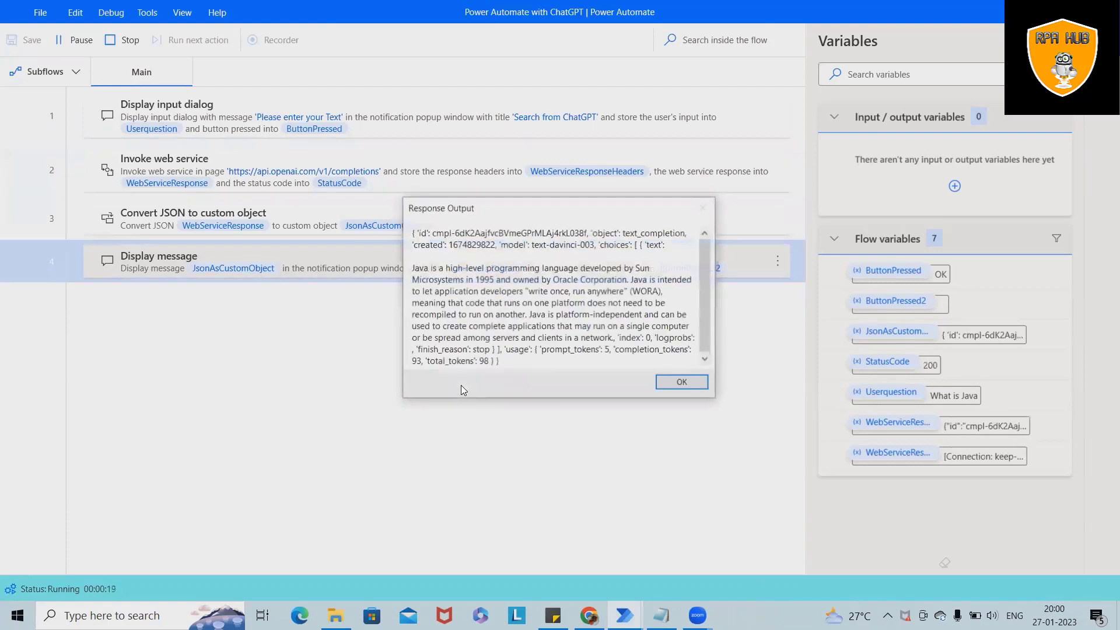
Step: Highlight the id, choices, text, logprobs and usage fields in the JSON reply, then close it
drag(413, 233, 672, 252)
click(536, 289)
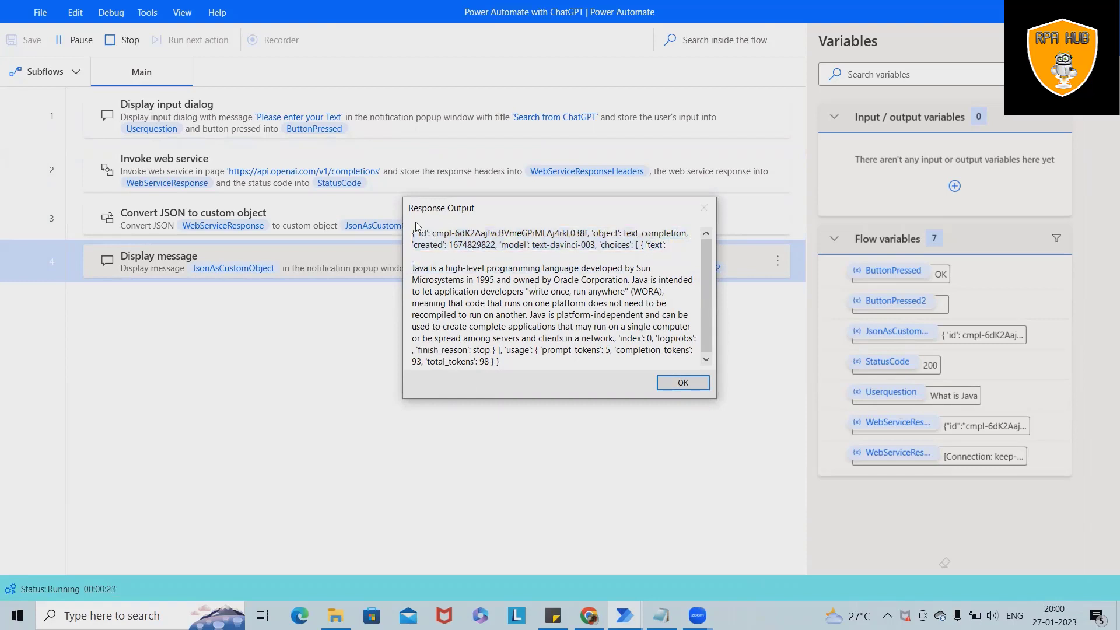
drag(413, 233, 658, 267)
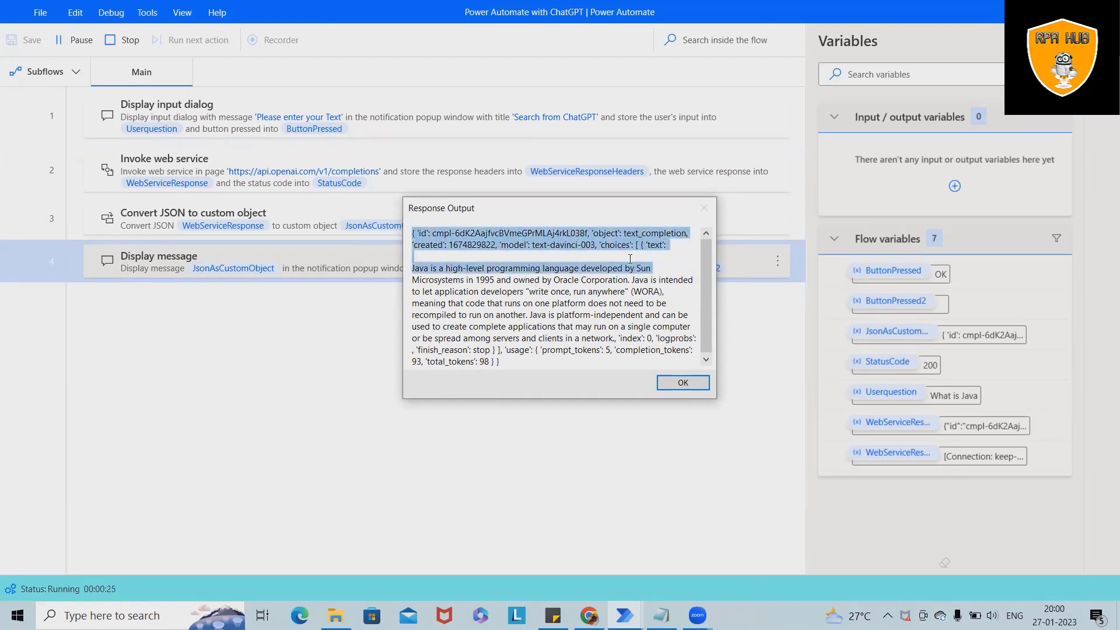
click(633, 262)
drag(601, 246, 636, 246)
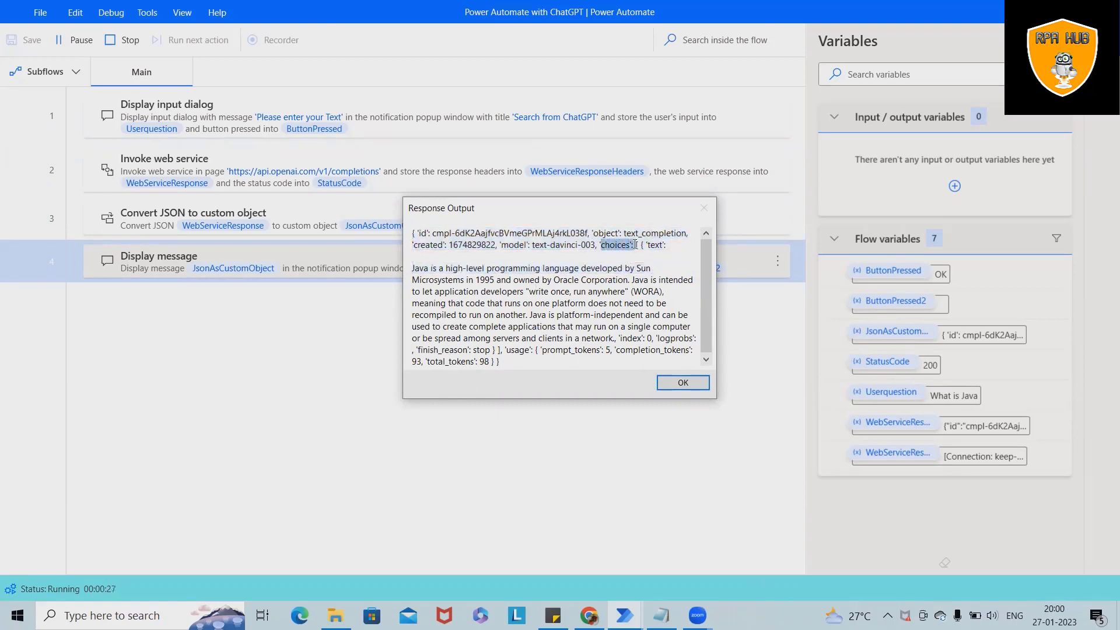
click(653, 239)
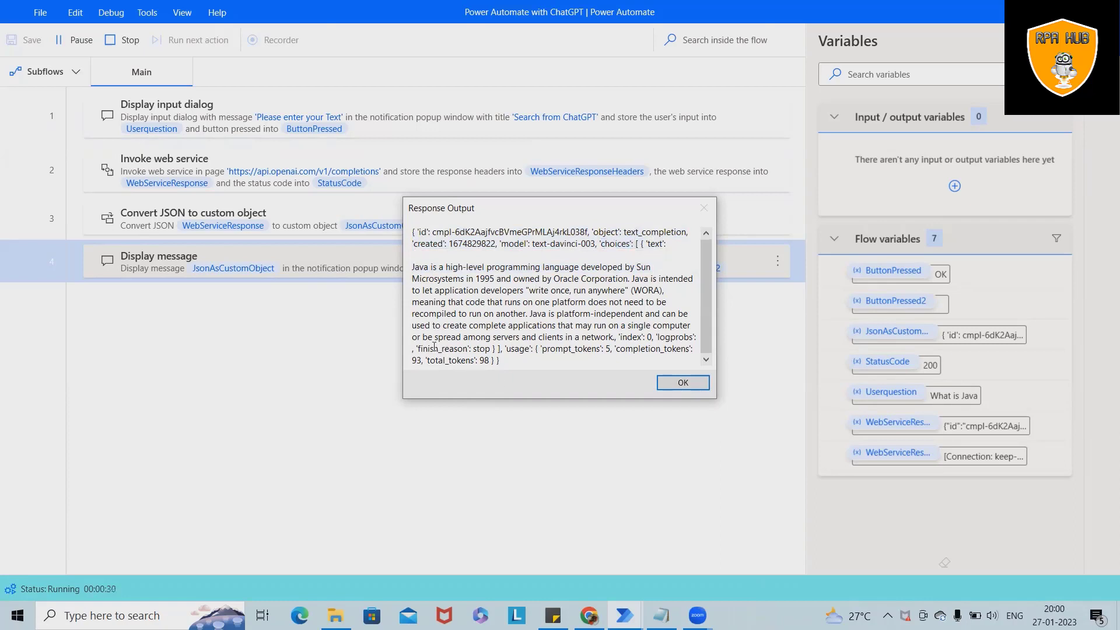
drag(417, 348, 541, 370)
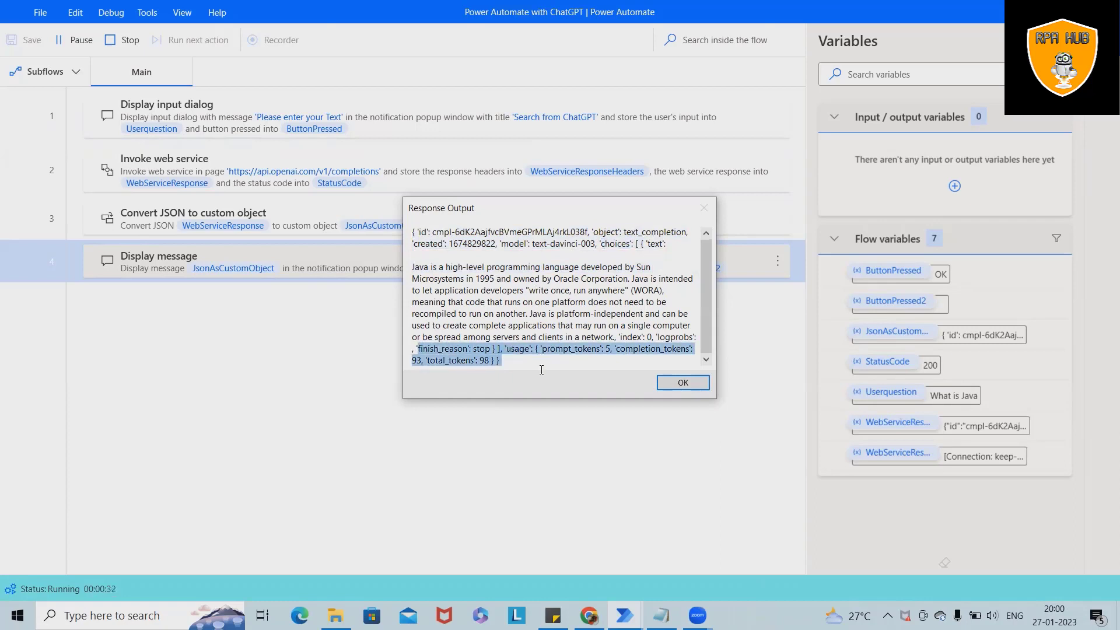
click(603, 243)
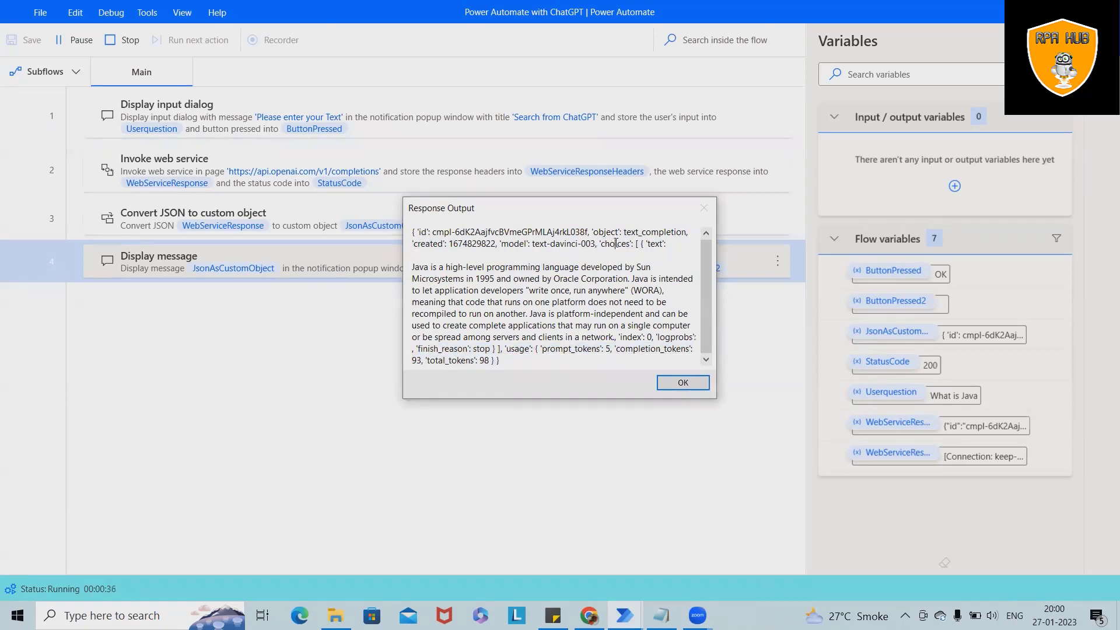
drag(602, 243, 645, 244)
click(655, 244)
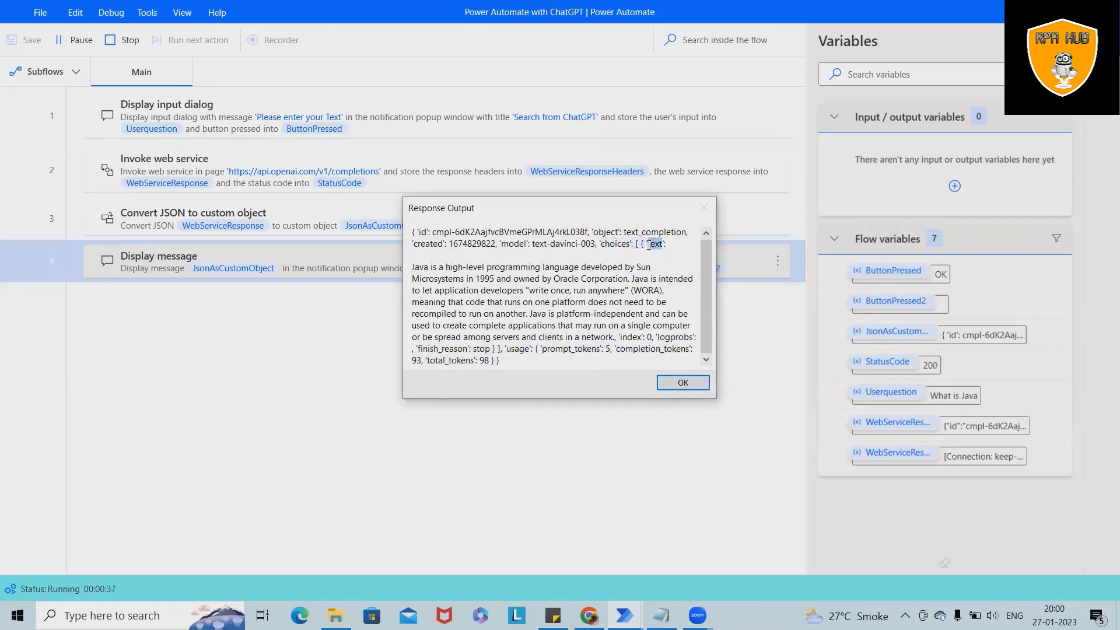
click(668, 335)
drag(649, 335, 693, 337)
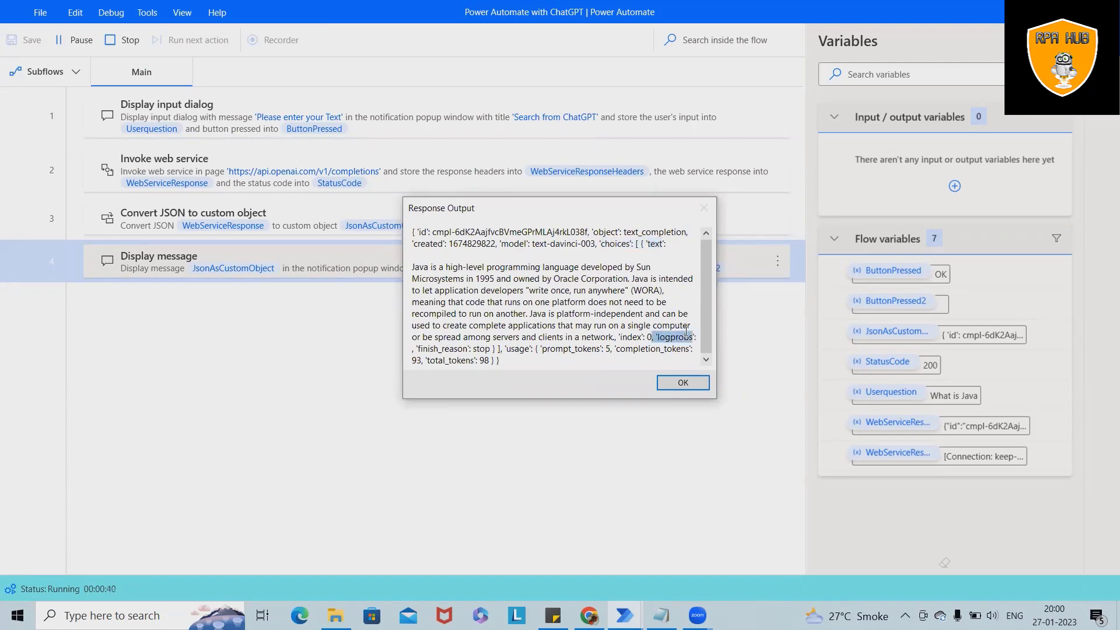
click(691, 327)
drag(612, 337, 461, 318)
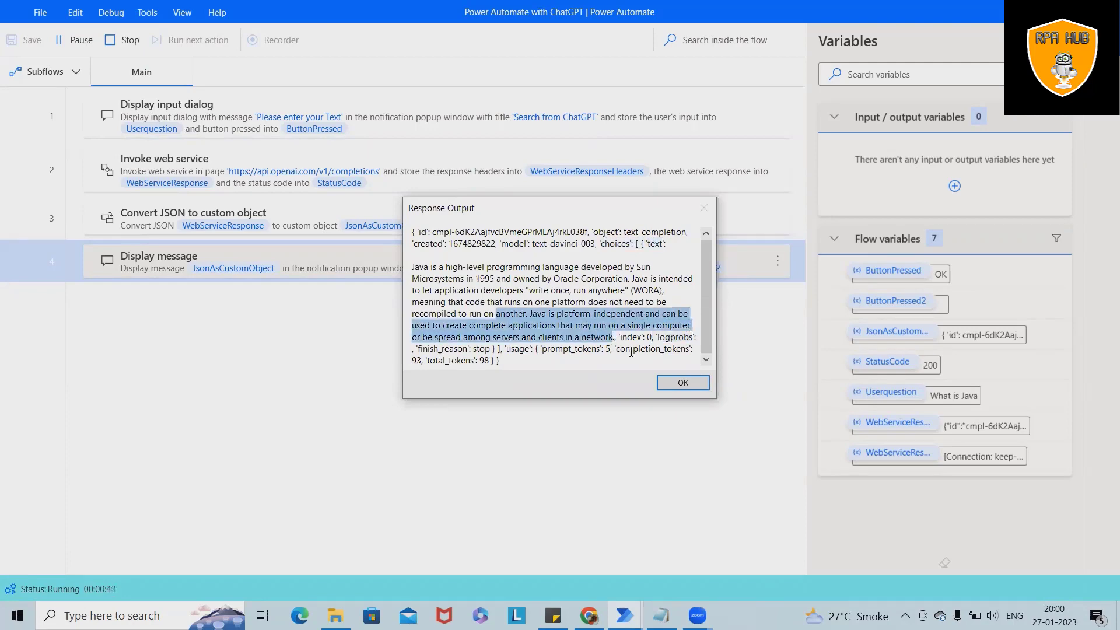
drag(619, 337, 502, 360)
click(683, 383)
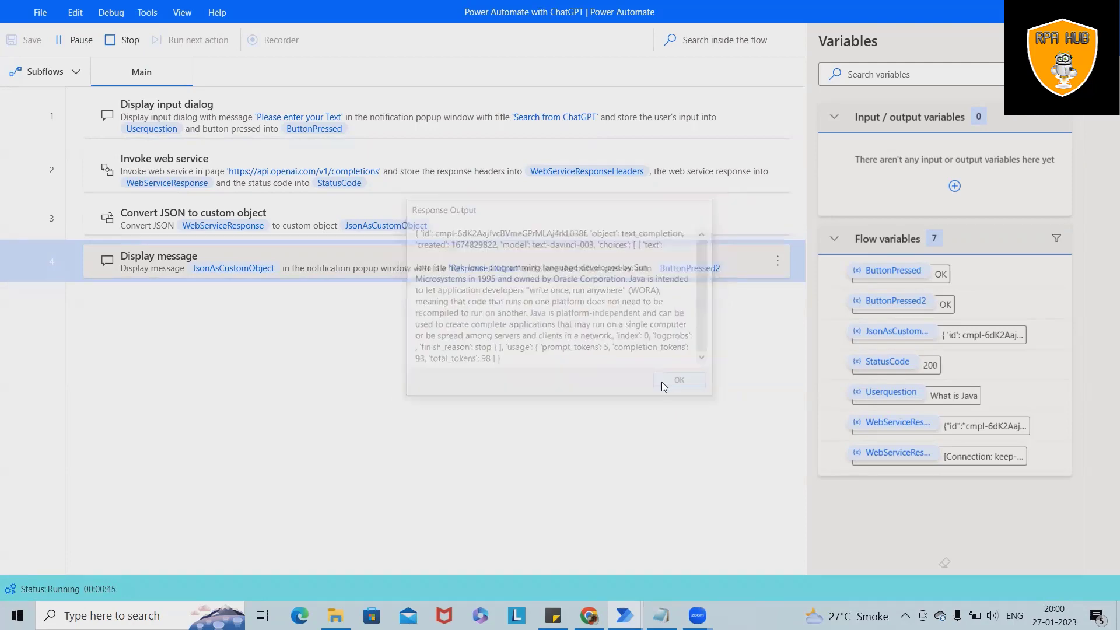
Step: Append ['choices'][]0['text'] after JsonAsCustomObject in step 4's message to display
click(454, 225)
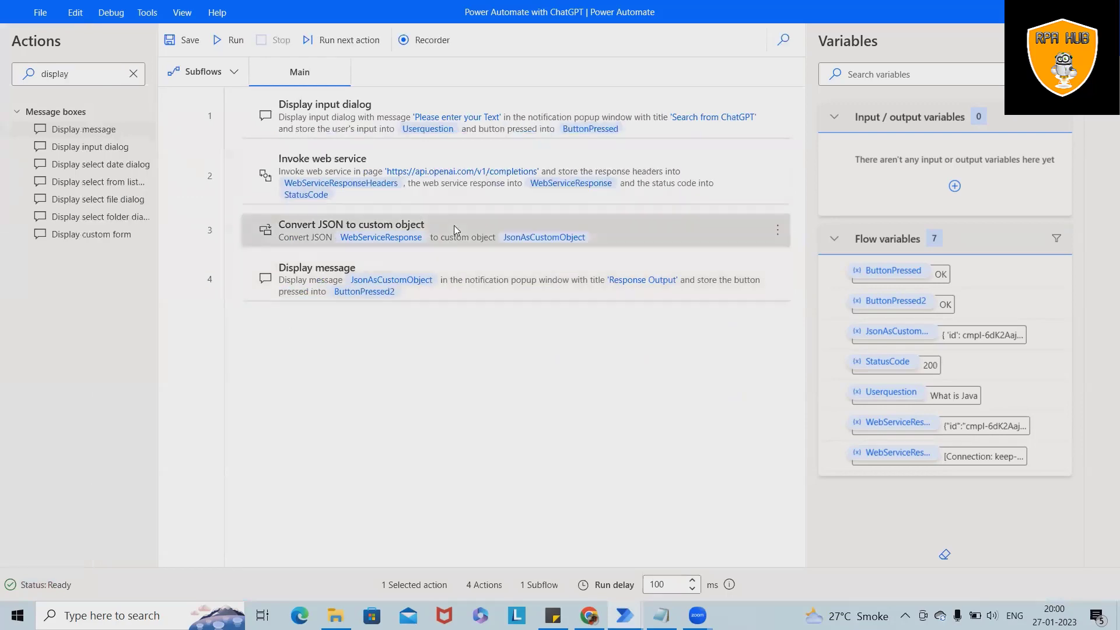
click(458, 280)
double_click(485, 272)
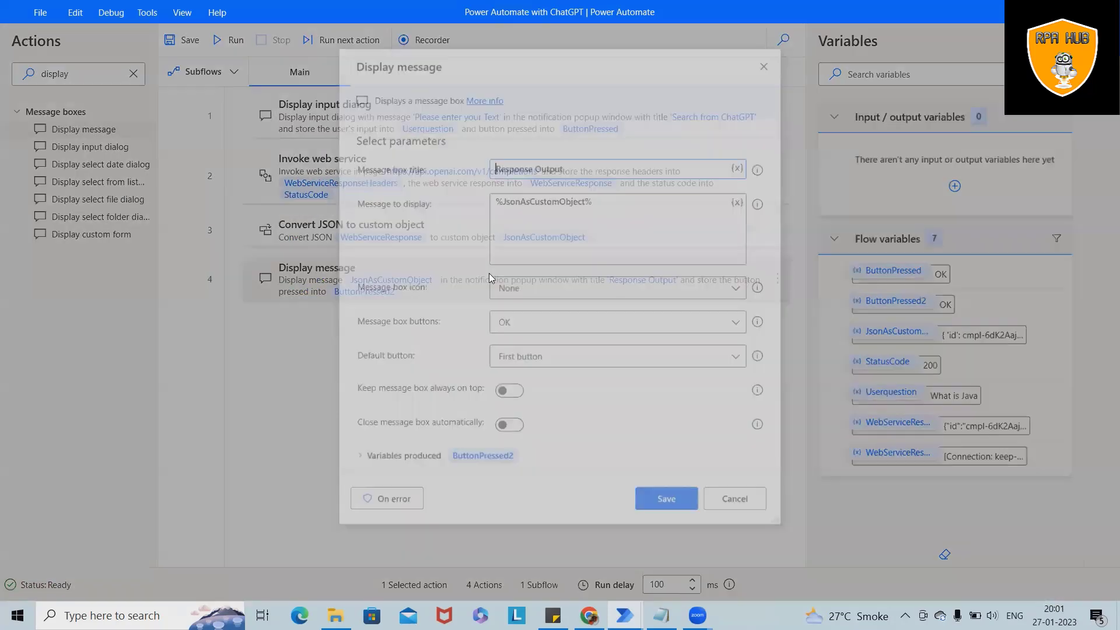
click(585, 199)
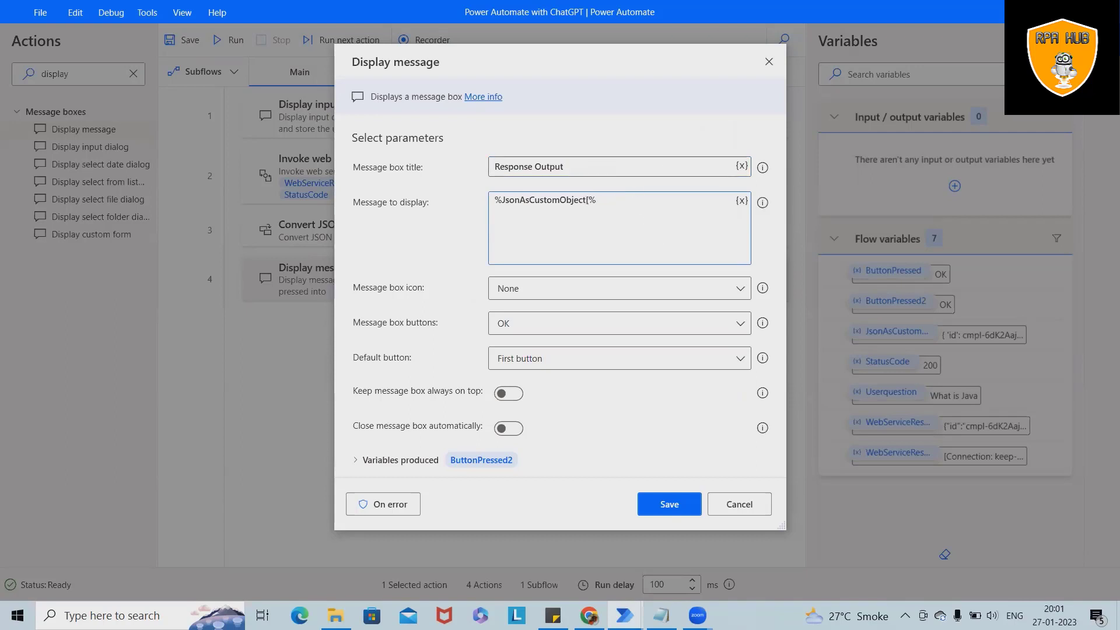
text([)
text(')
text(choic)
text(es)
text('])
text([])
text(0)
text([)
text('text)
text(')
text(])
Step: Save step 4, inspect the syntax error details, and reopen the action to correct the expression
click(684, 501)
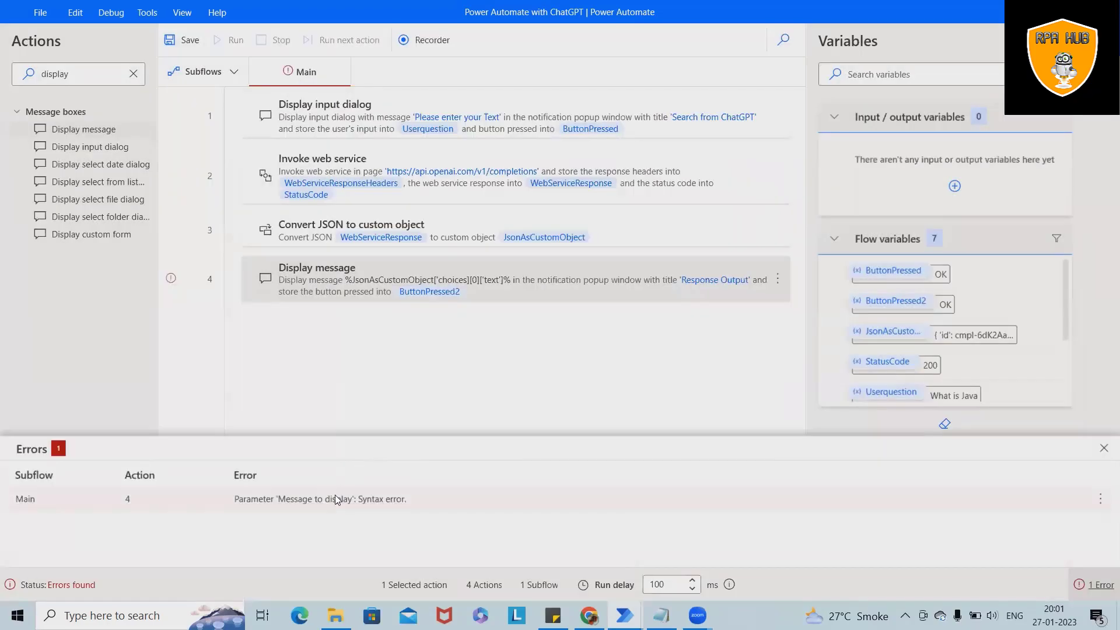
double_click(364, 501)
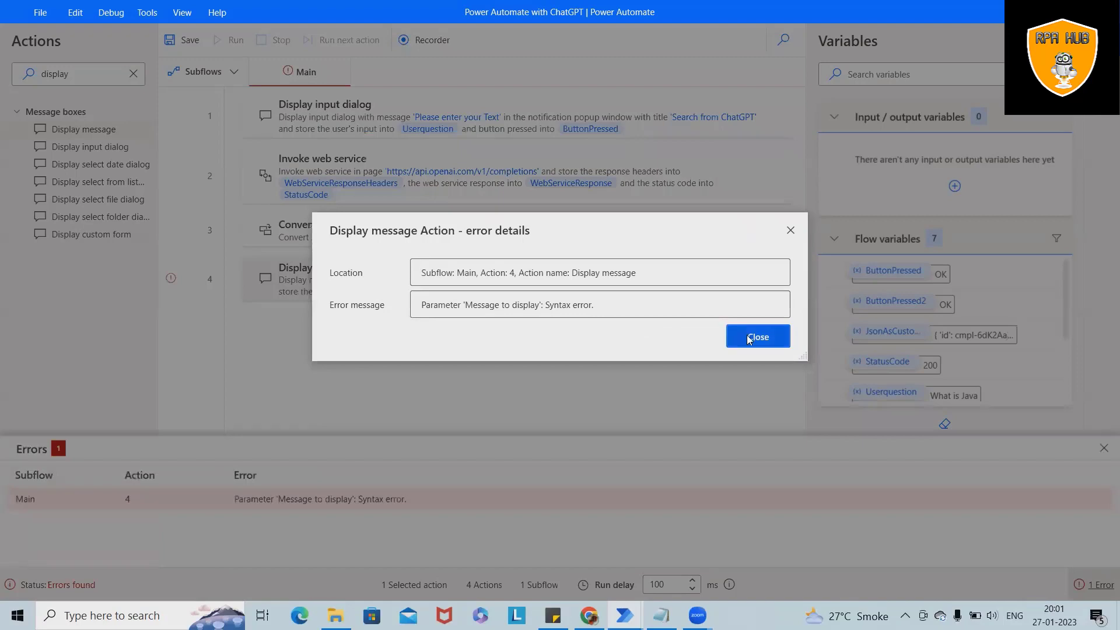
click(744, 338)
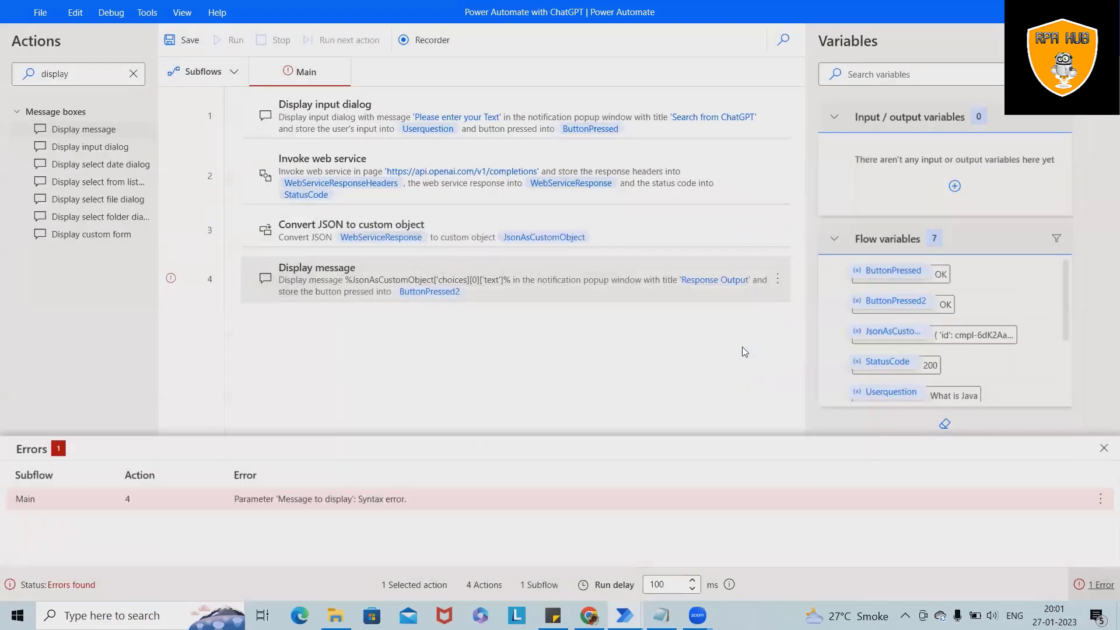
click(1104, 448)
double_click(556, 276)
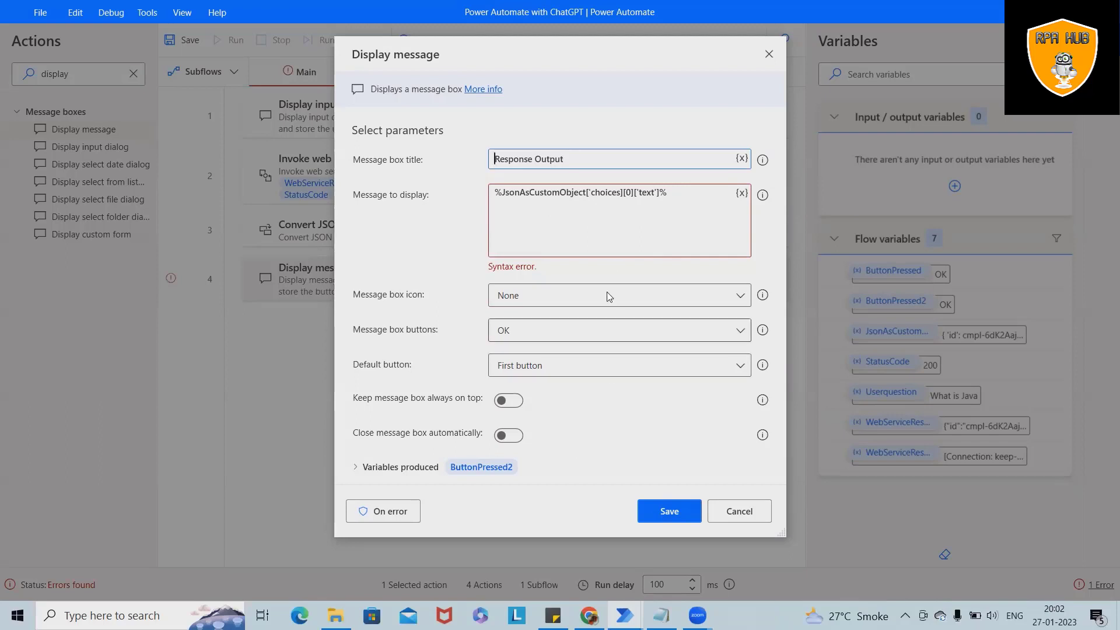
click(622, 192)
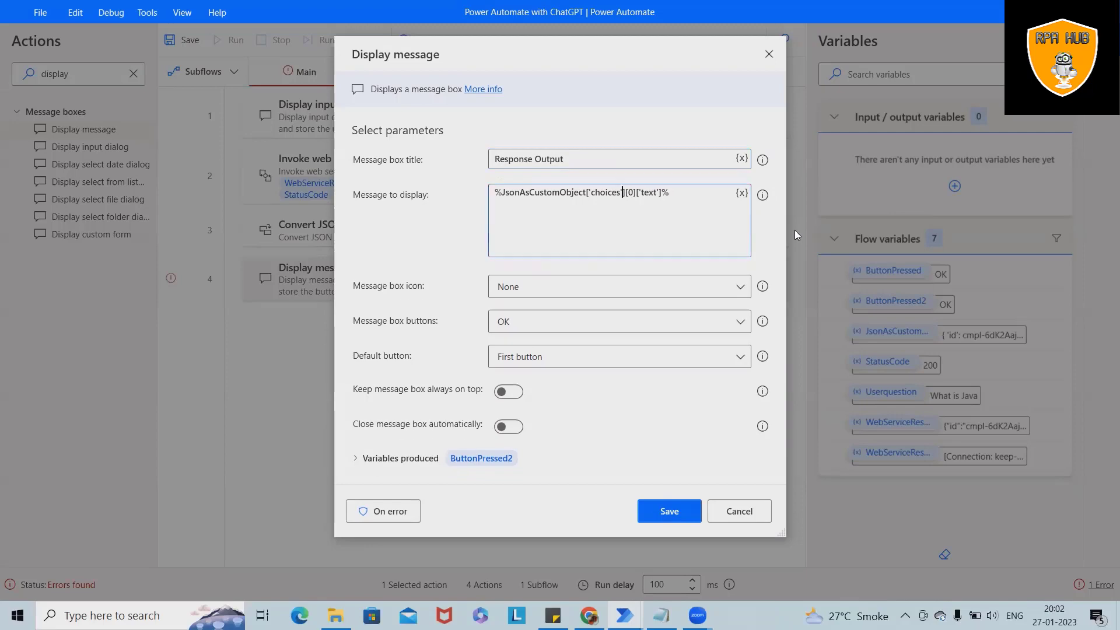
Step: Save the corrected step 4 and add a message titled 'Status code' showing %StatusCode%
click(666, 512)
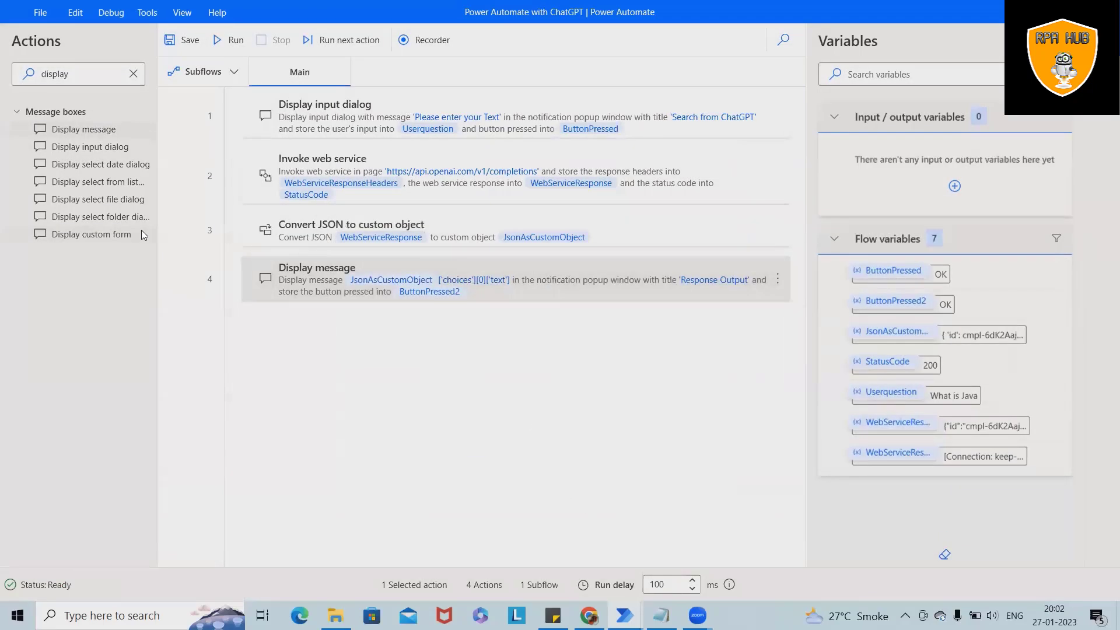
drag(82, 129, 495, 363)
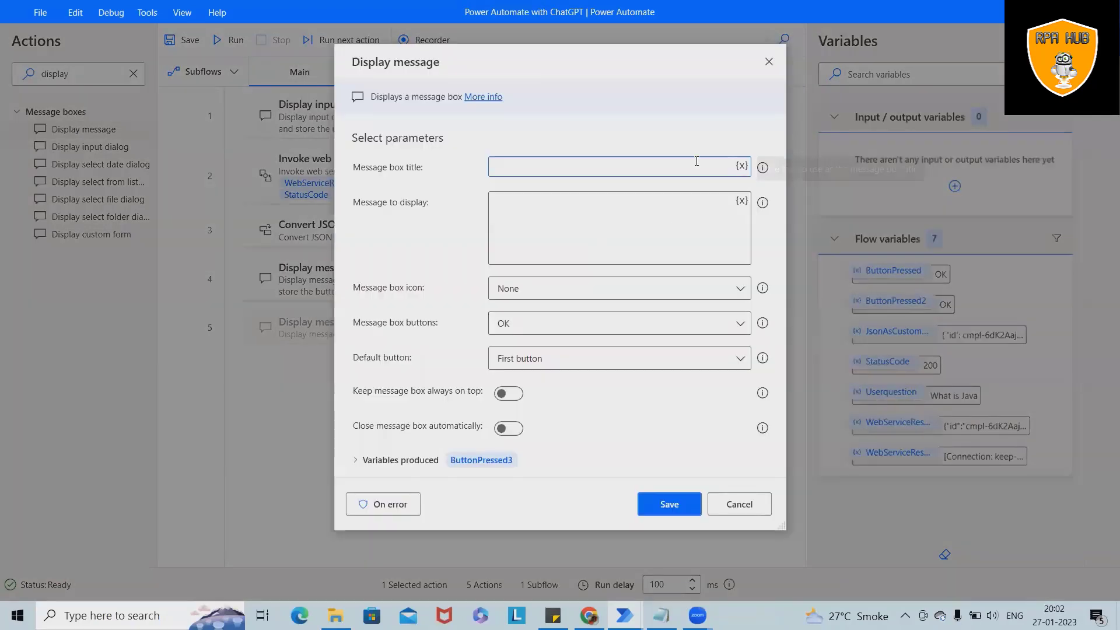
text(S)
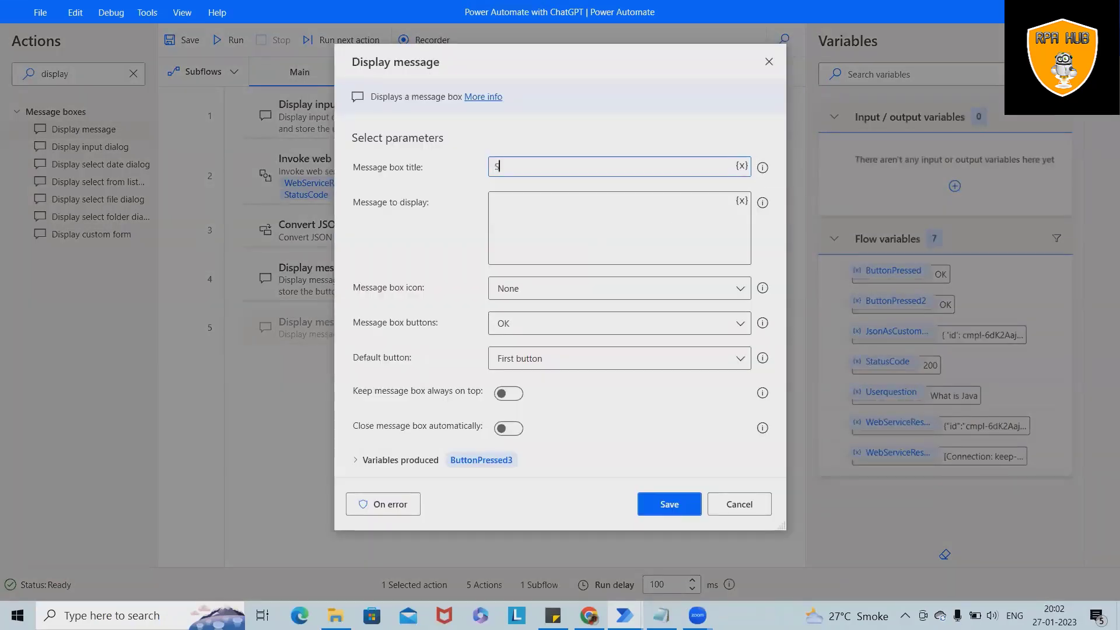
text(tatus code)
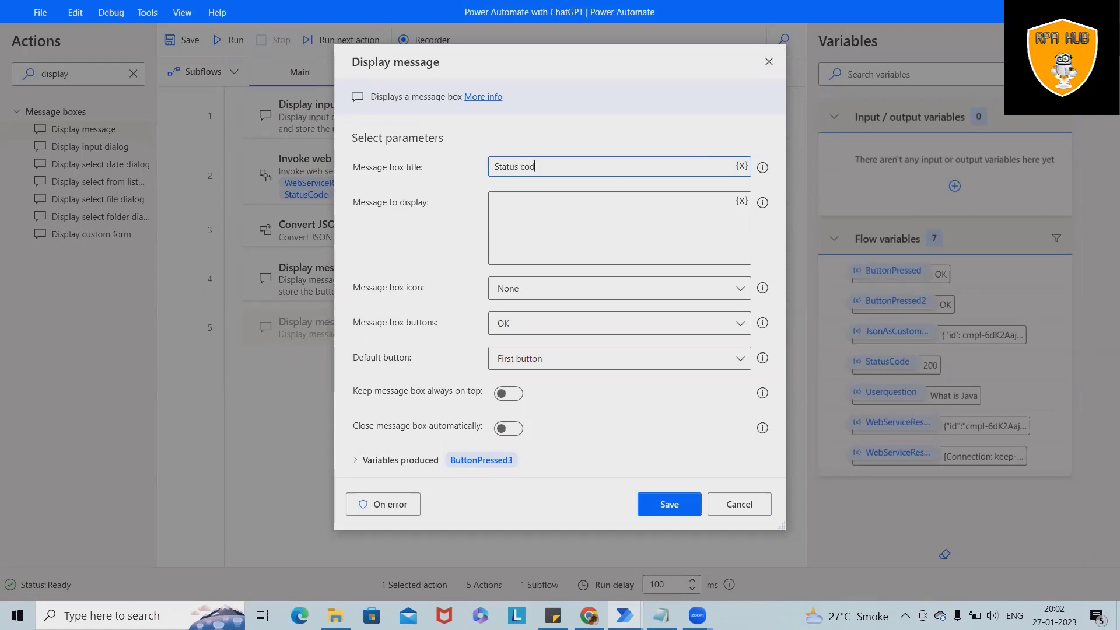
click(742, 201)
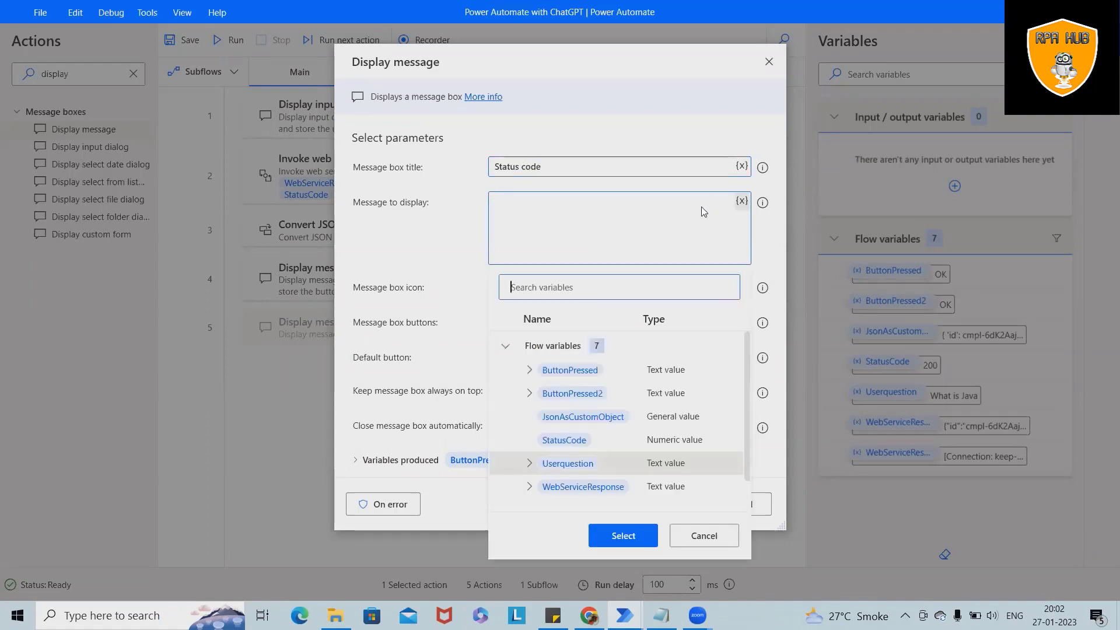
click(574, 445)
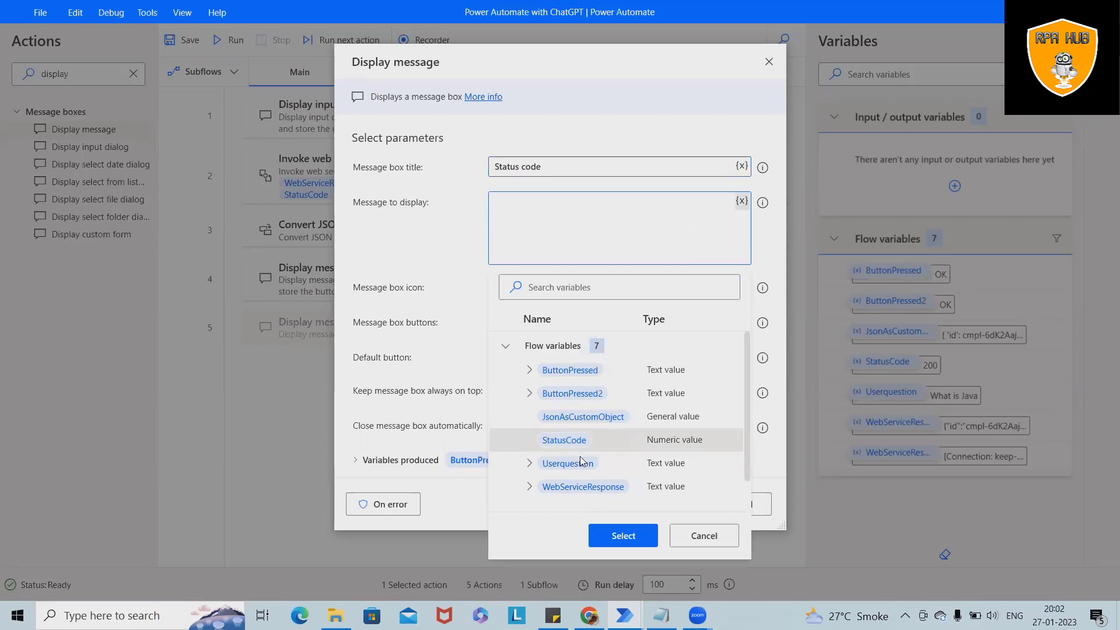
click(622, 534)
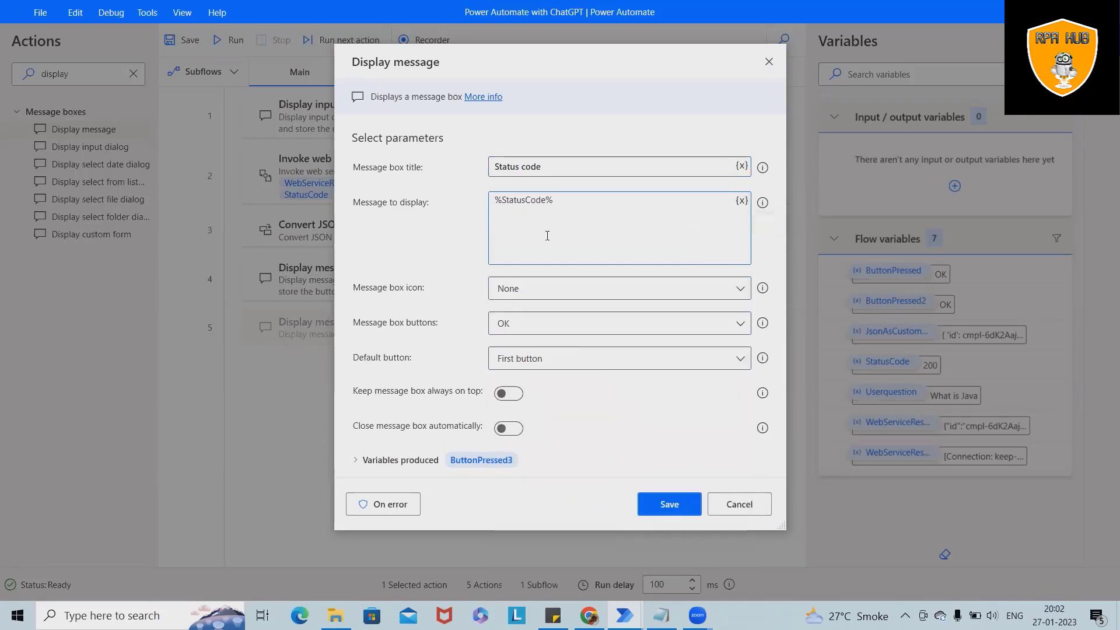
Step: Save the Status code message step and the whole flow, then run it
click(677, 517)
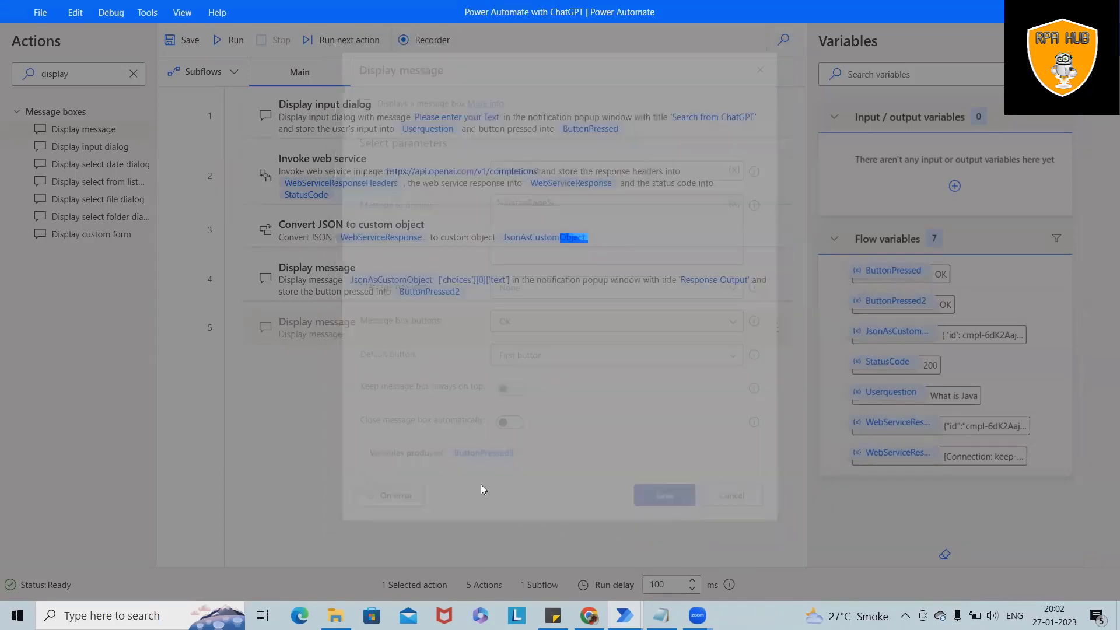
click(185, 42)
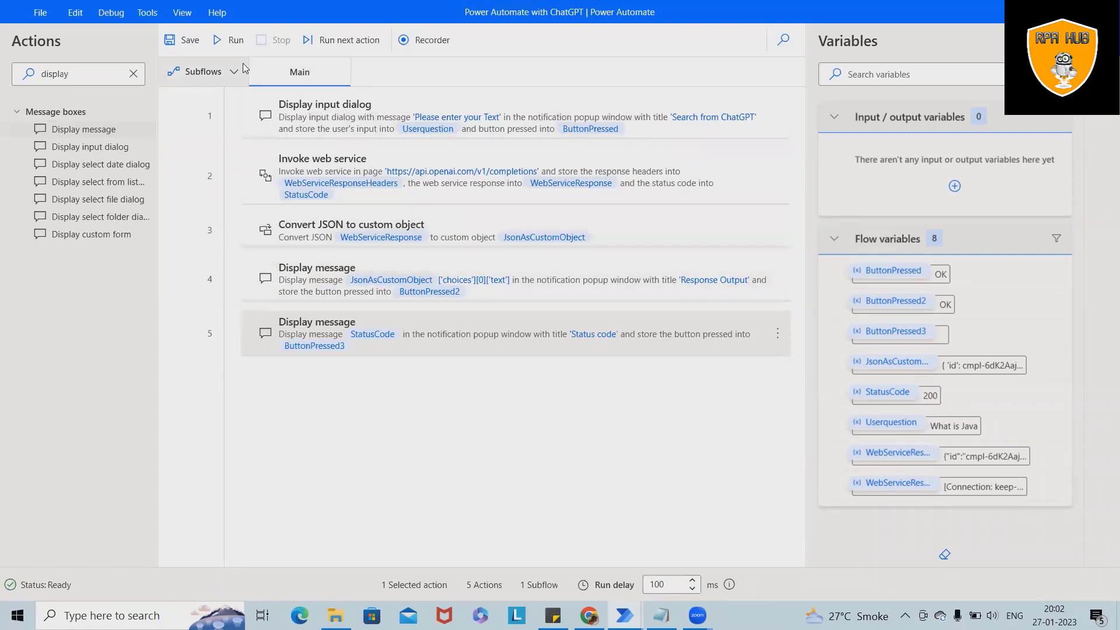
click(232, 40)
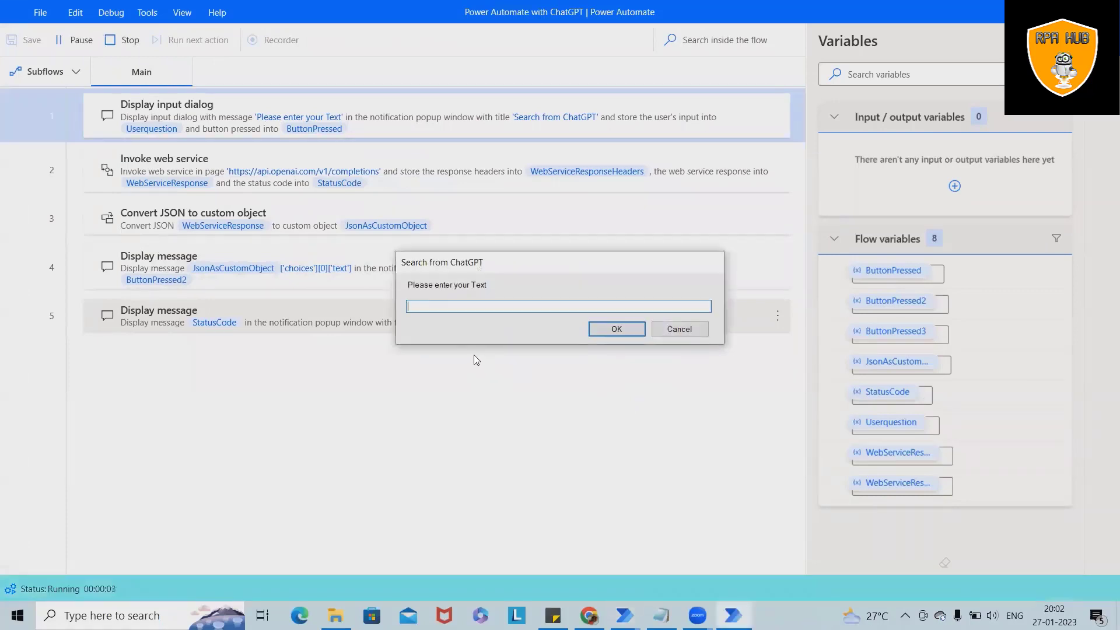
Step: Ask 'What is PHP', then dismiss the answer text and the 200 status code messages
text(What is PHP)
key(Return)
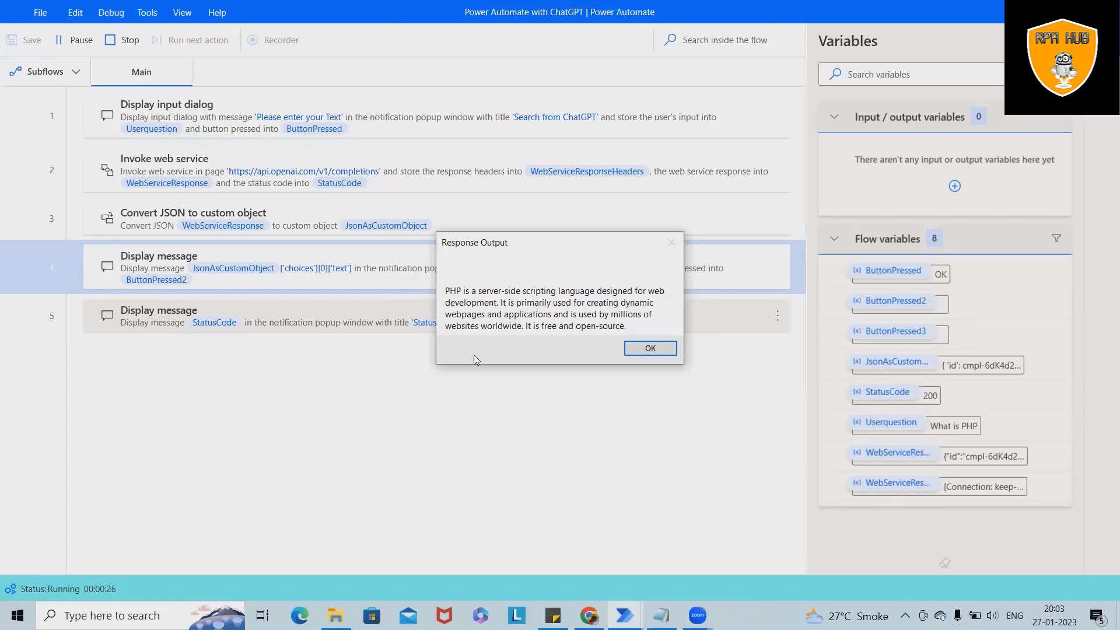
click(642, 348)
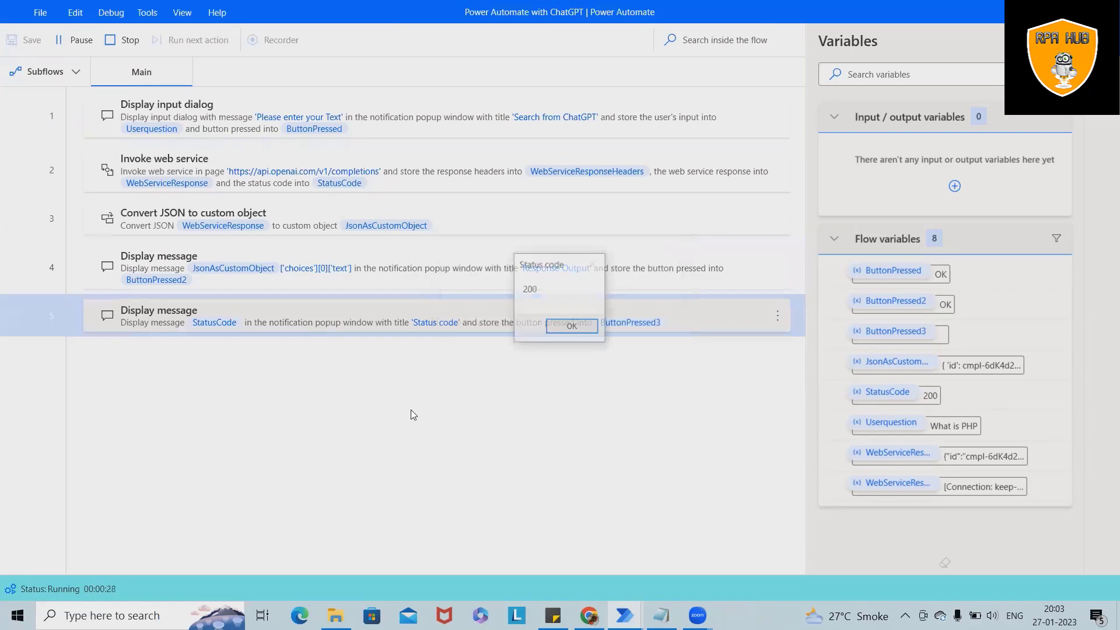
double_click(535, 290)
click(584, 329)
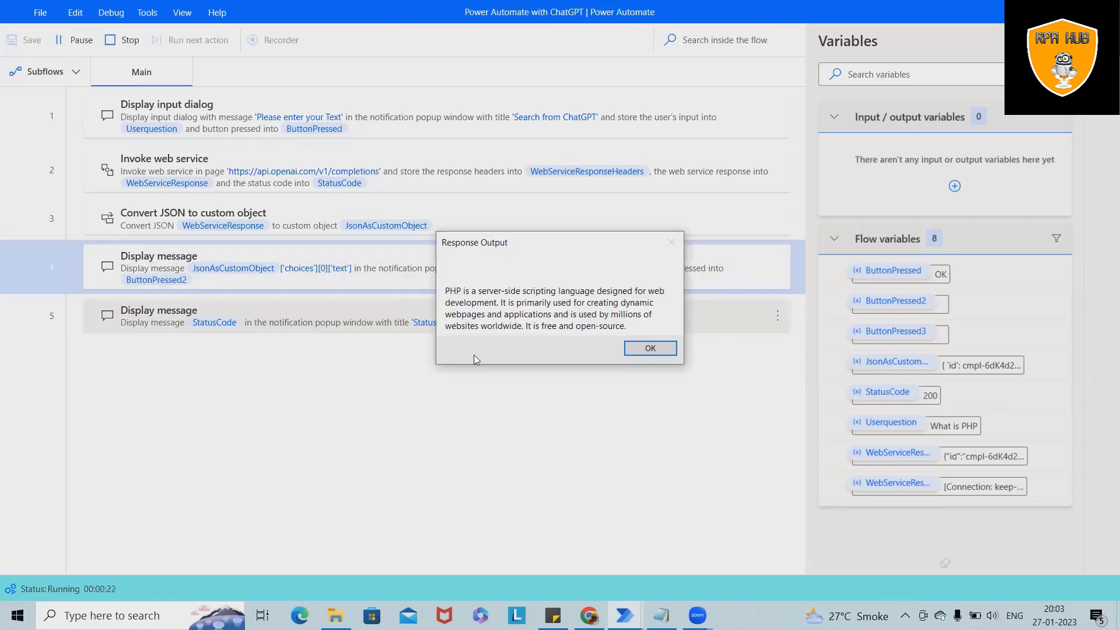